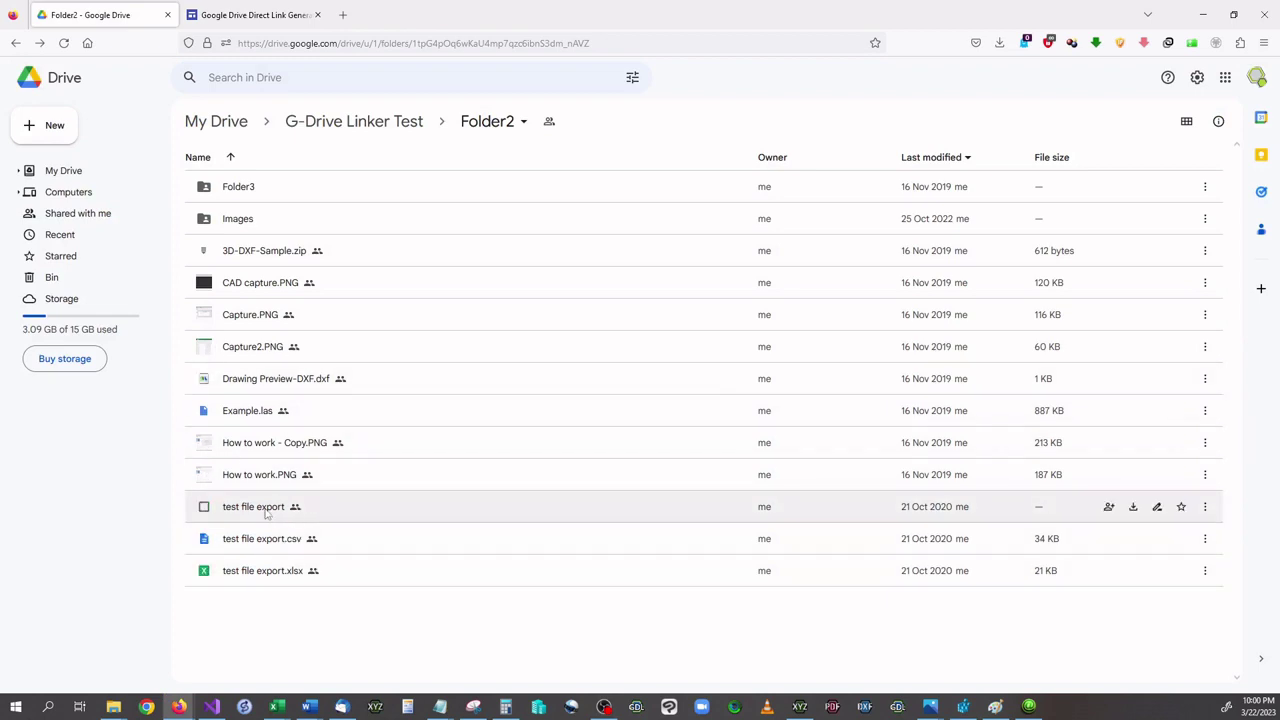
- Copy Capture2.PNG's viewer share link, open to anyone with the link, via Get link
right_click(266, 514)
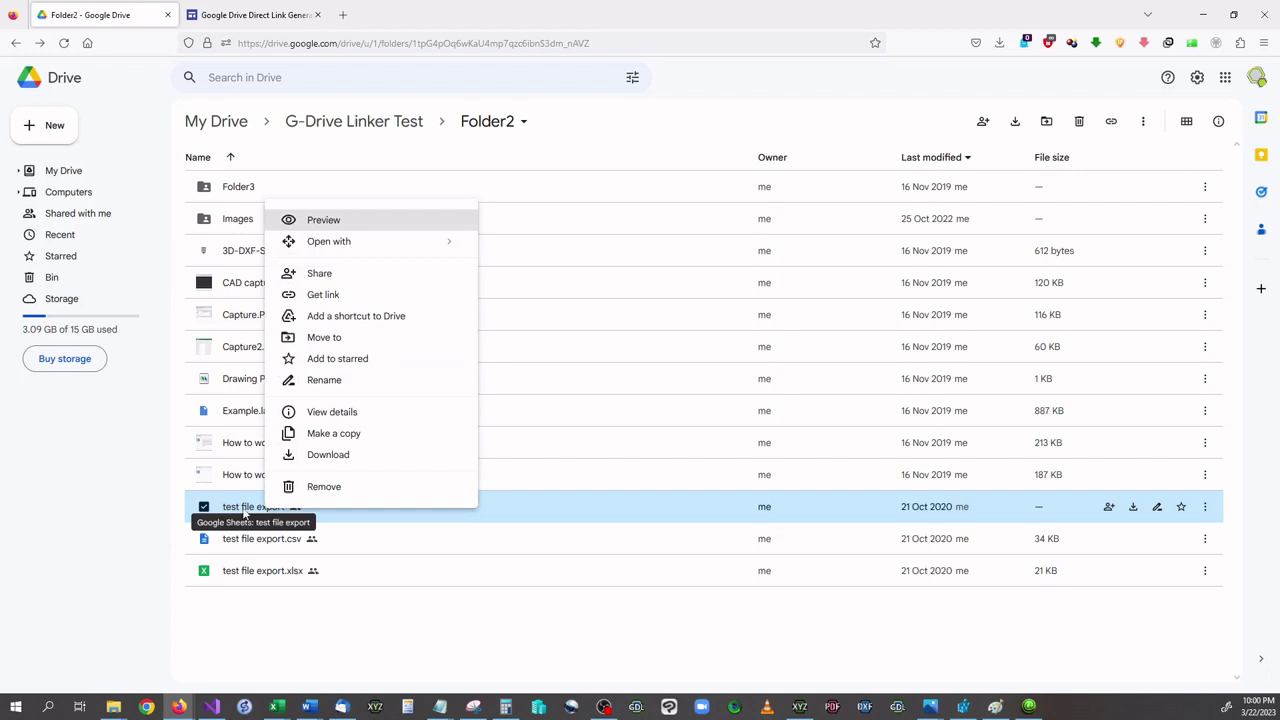
click(336, 550)
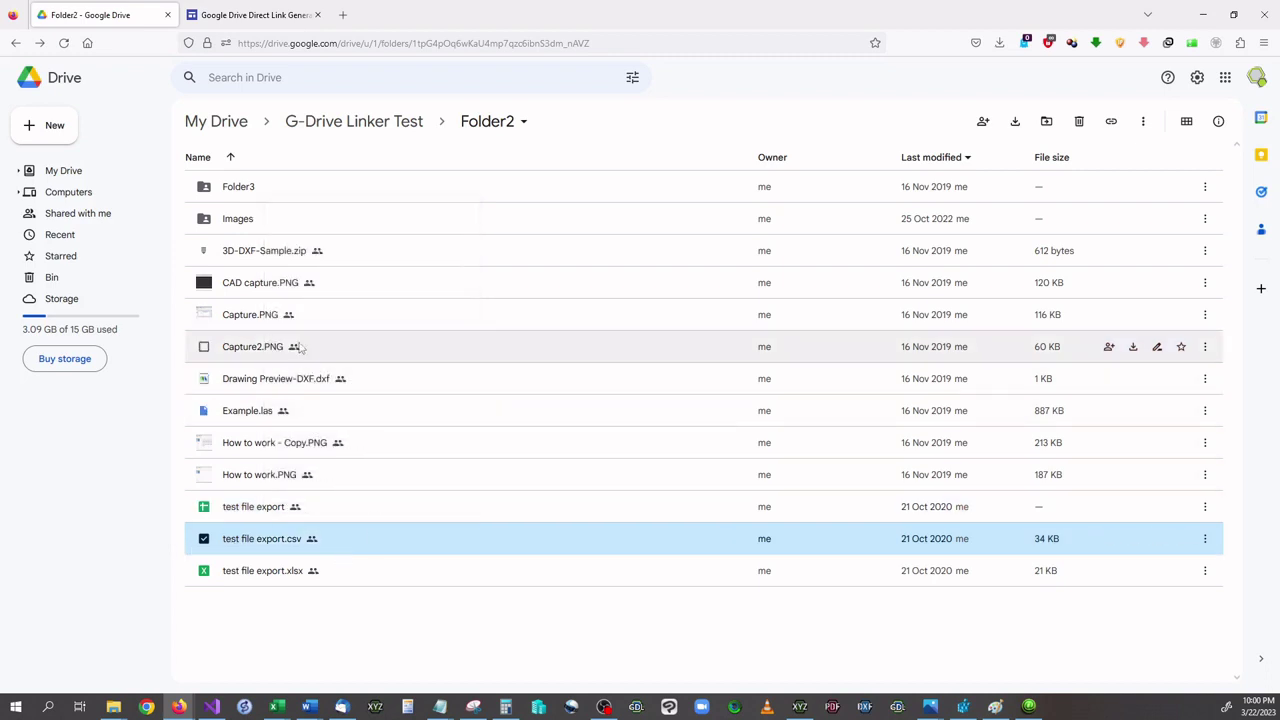
click(237, 350)
right_click(245, 352)
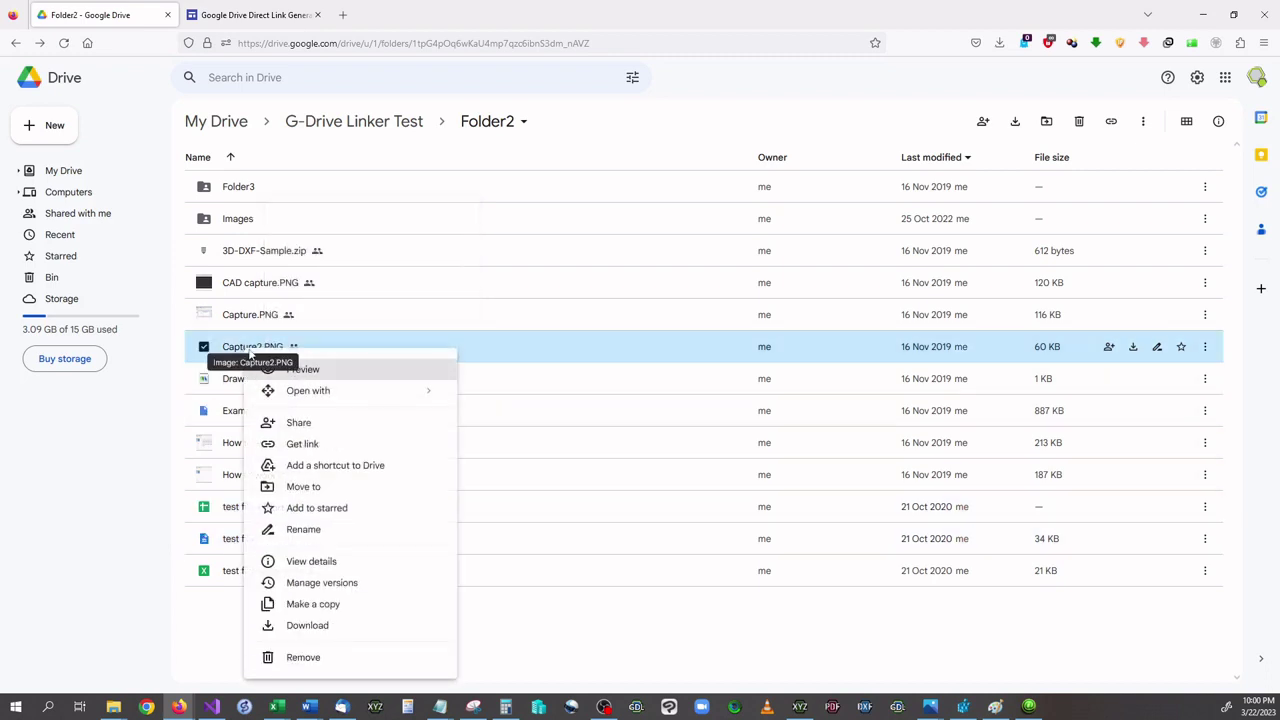
click(330, 446)
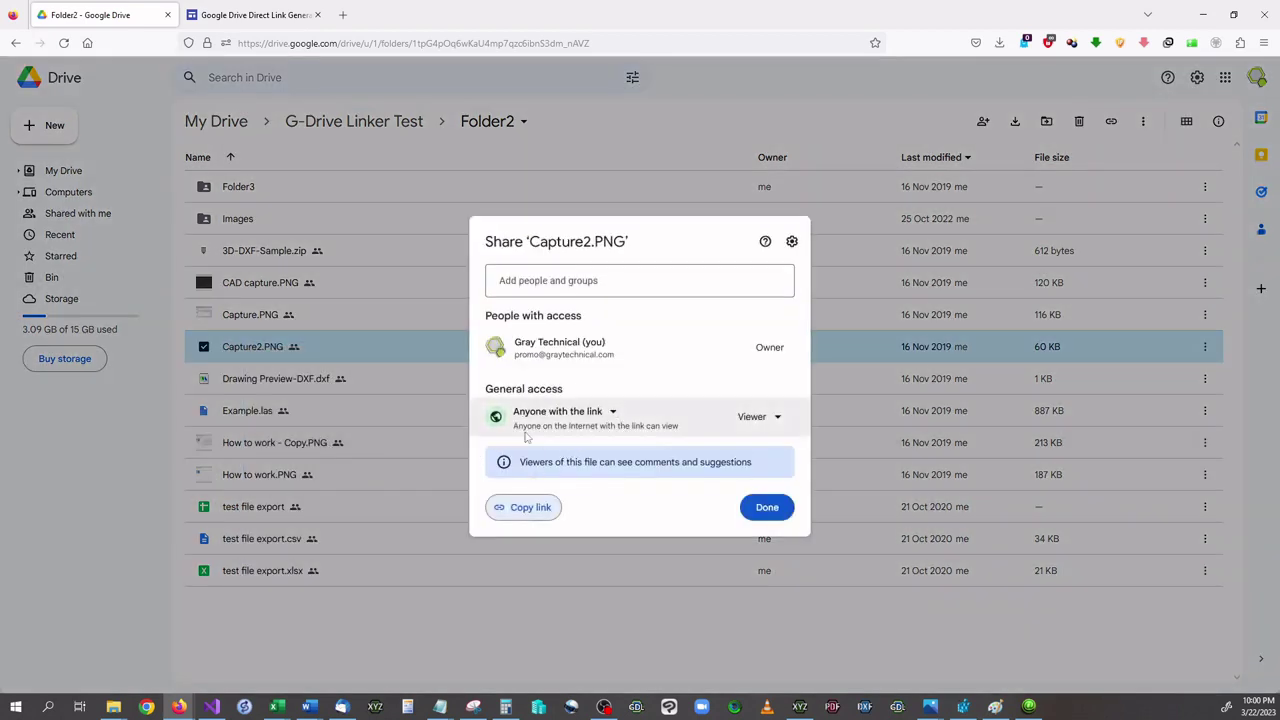
click(530, 509)
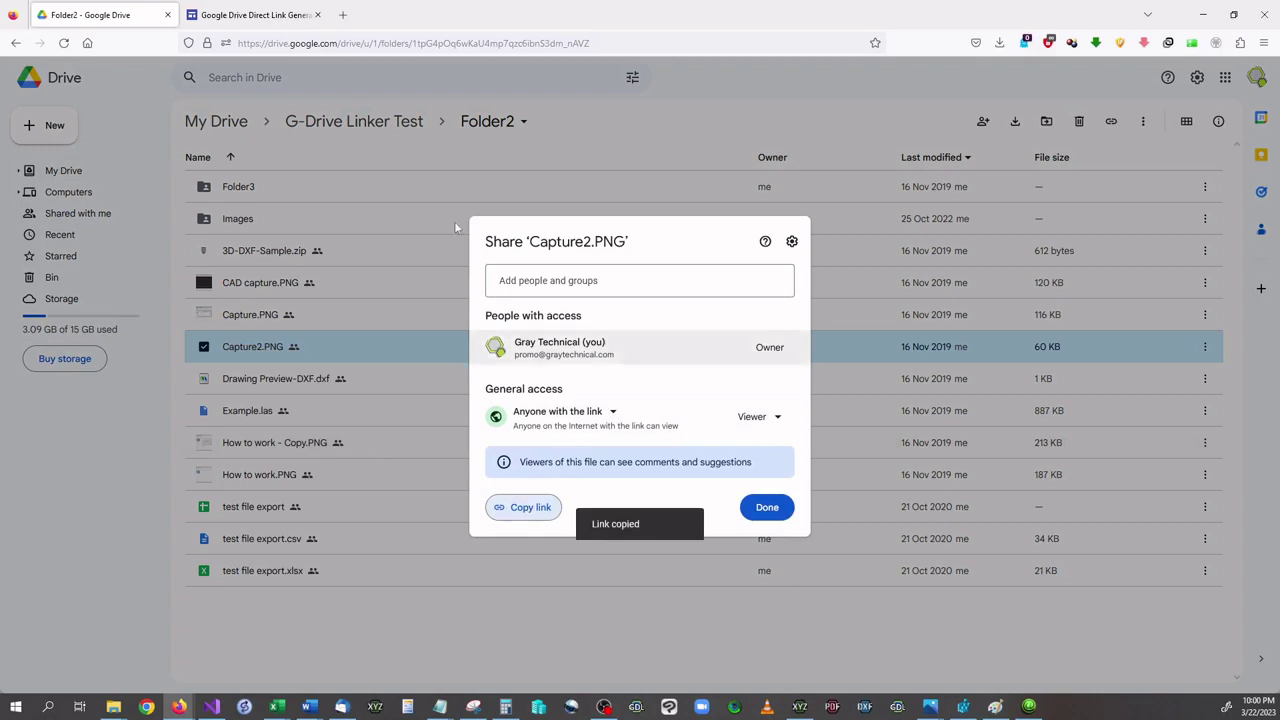
- Load Capture2.PNG's copied share link in a new browser tab to preview the image
click(349, 22)
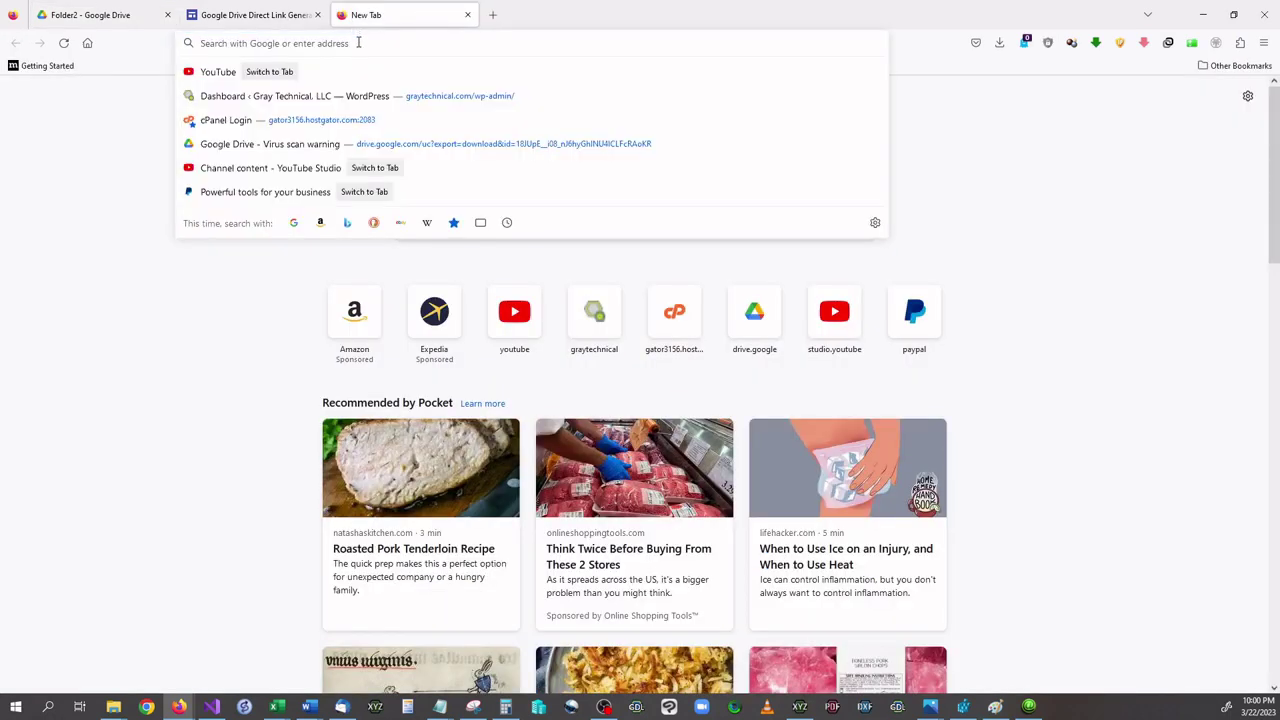
key(ctrl+v)
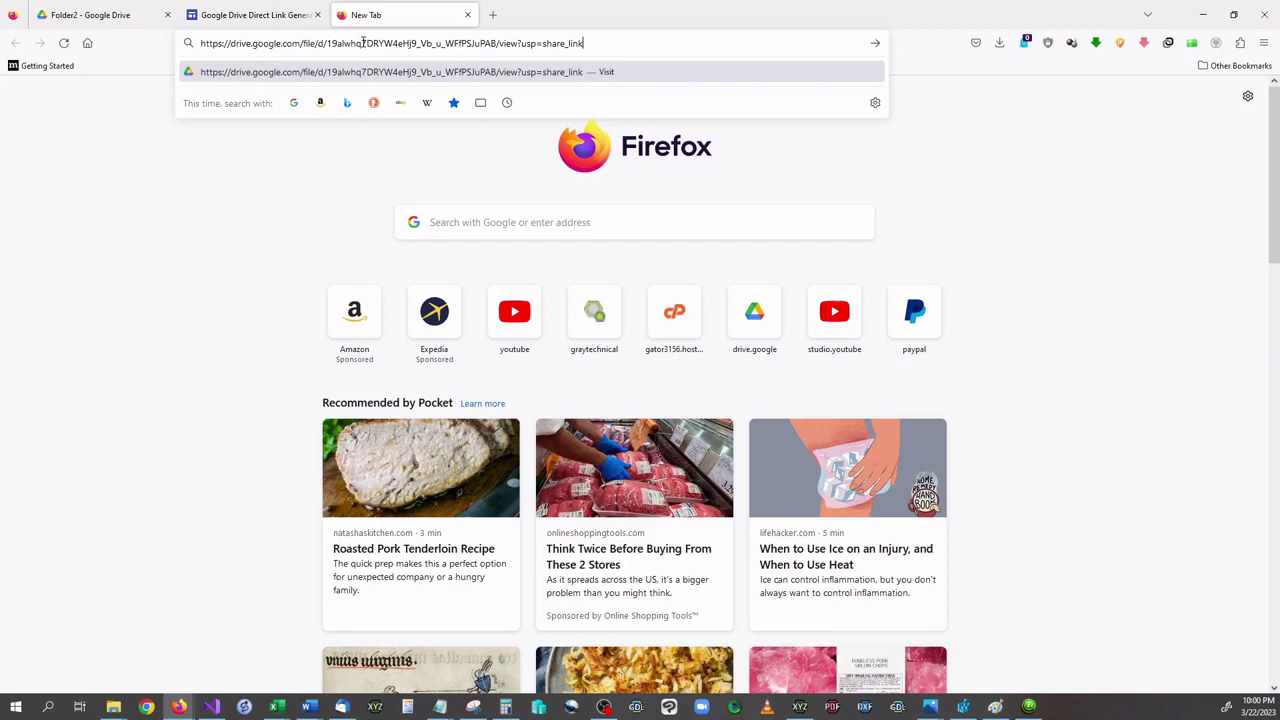
key(Return)
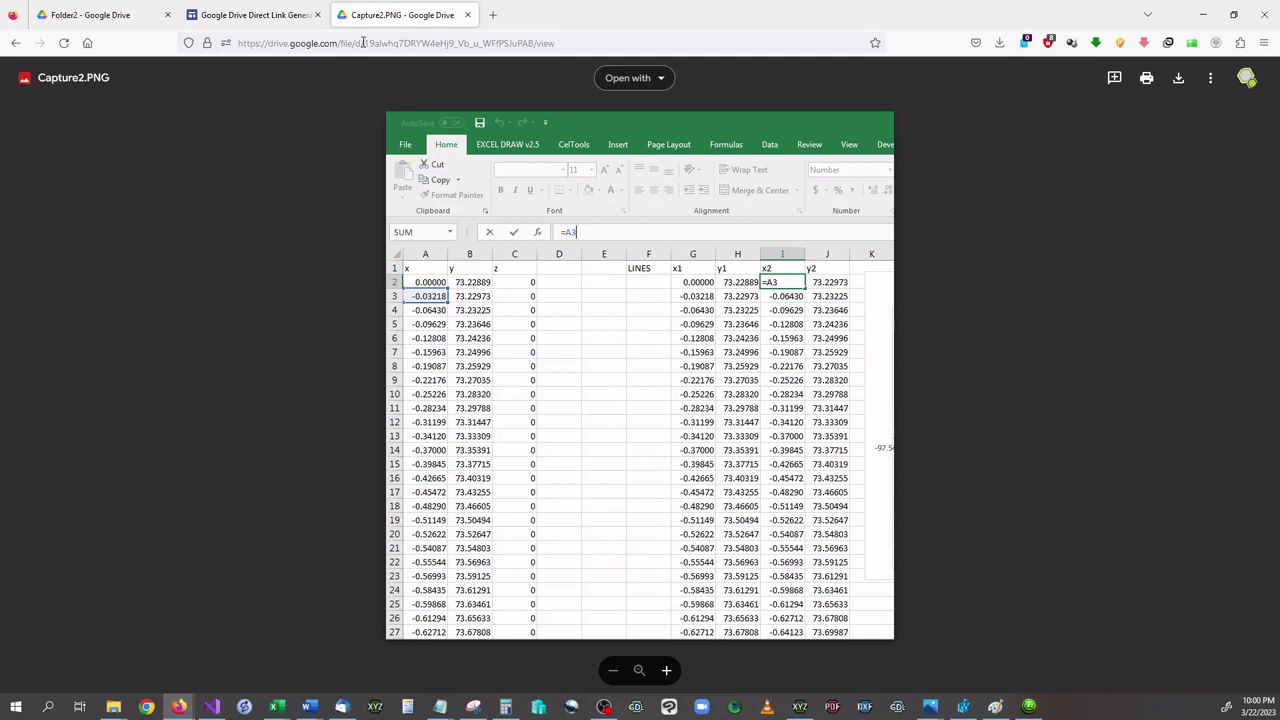
mouse_move(639, 375)
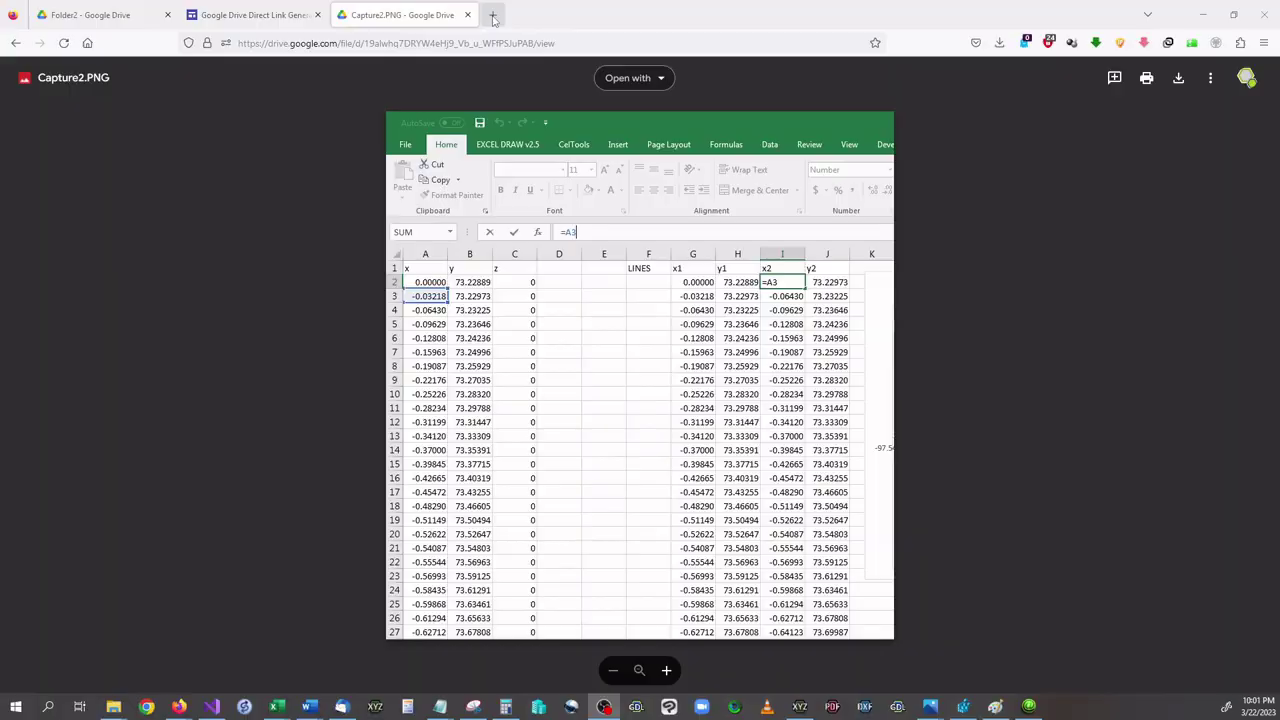
- Search Google for 'google drive direct download link generator' in a new tab
key(ctrl+t)
click(464, 47)
key(ctrl+v)
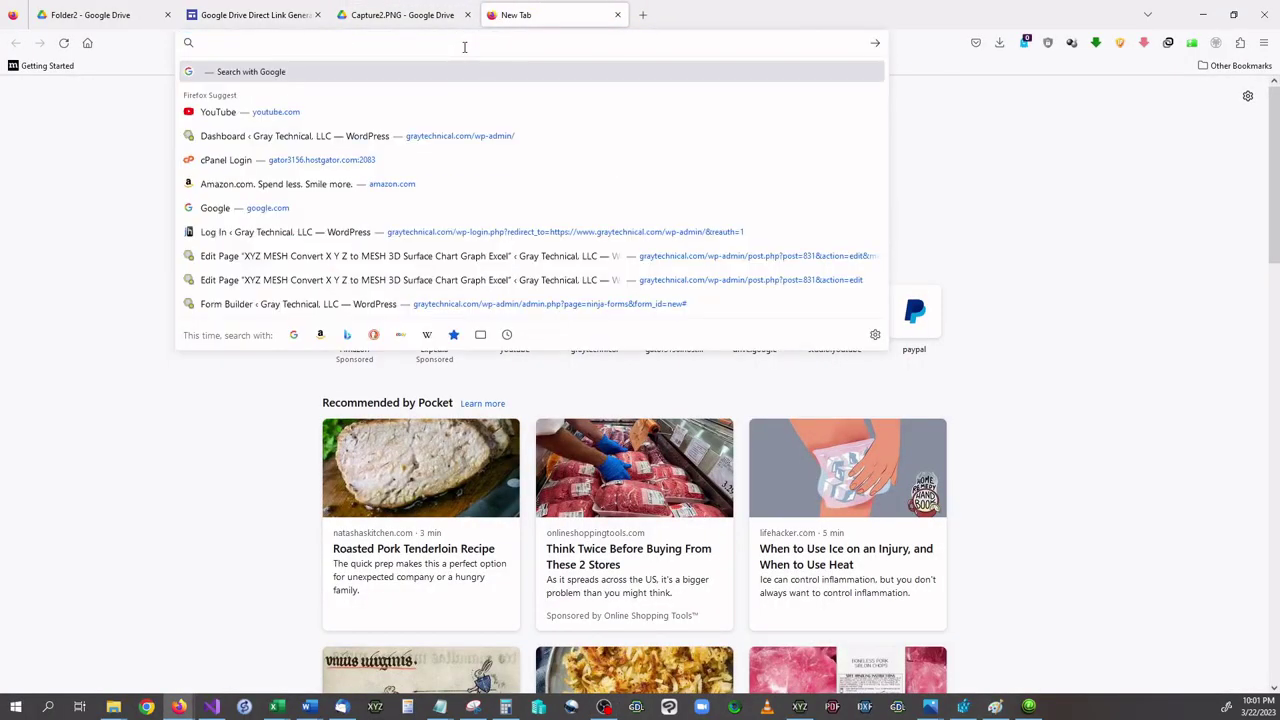
text(goog)
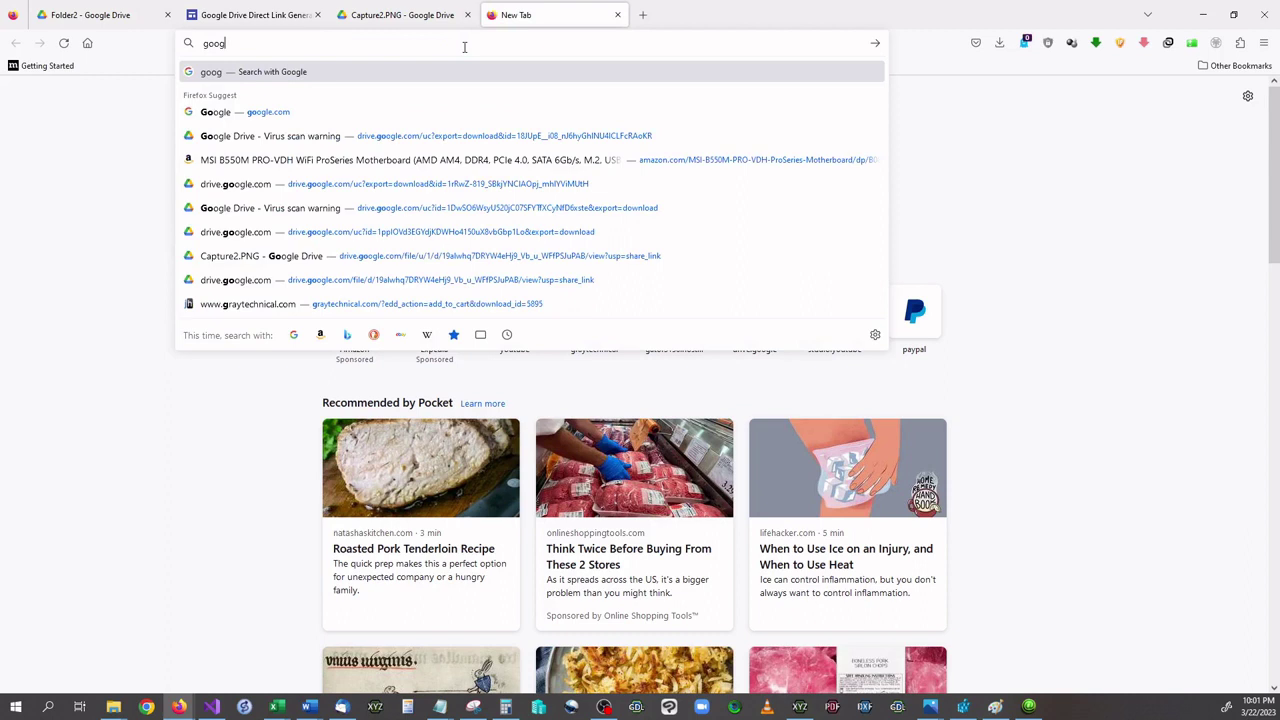
text(le drive)
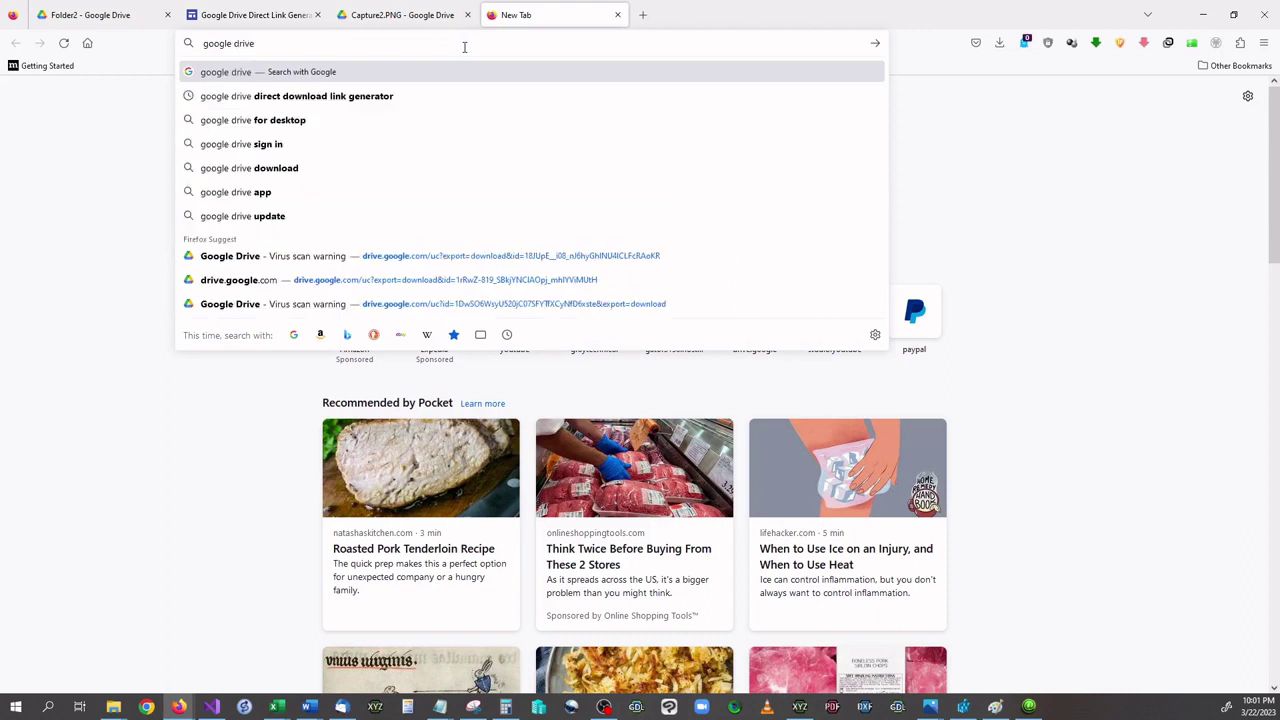
text( di)
key(Down)
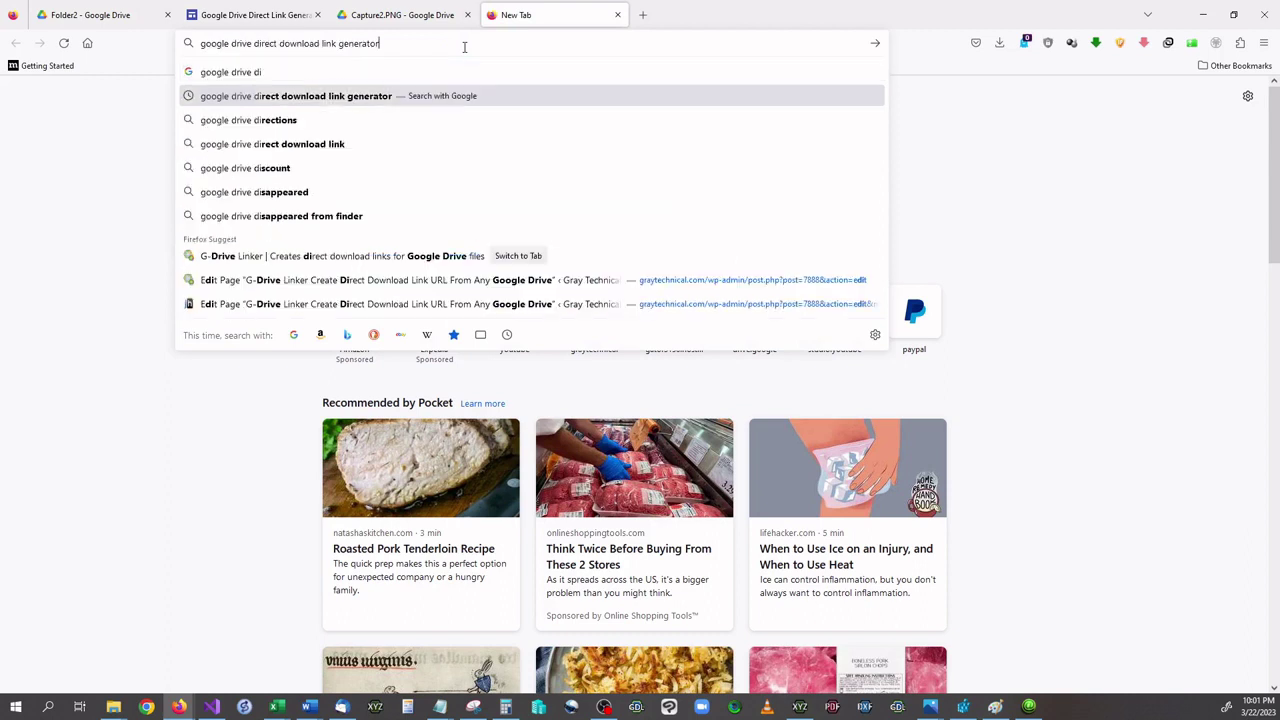
key(Return)
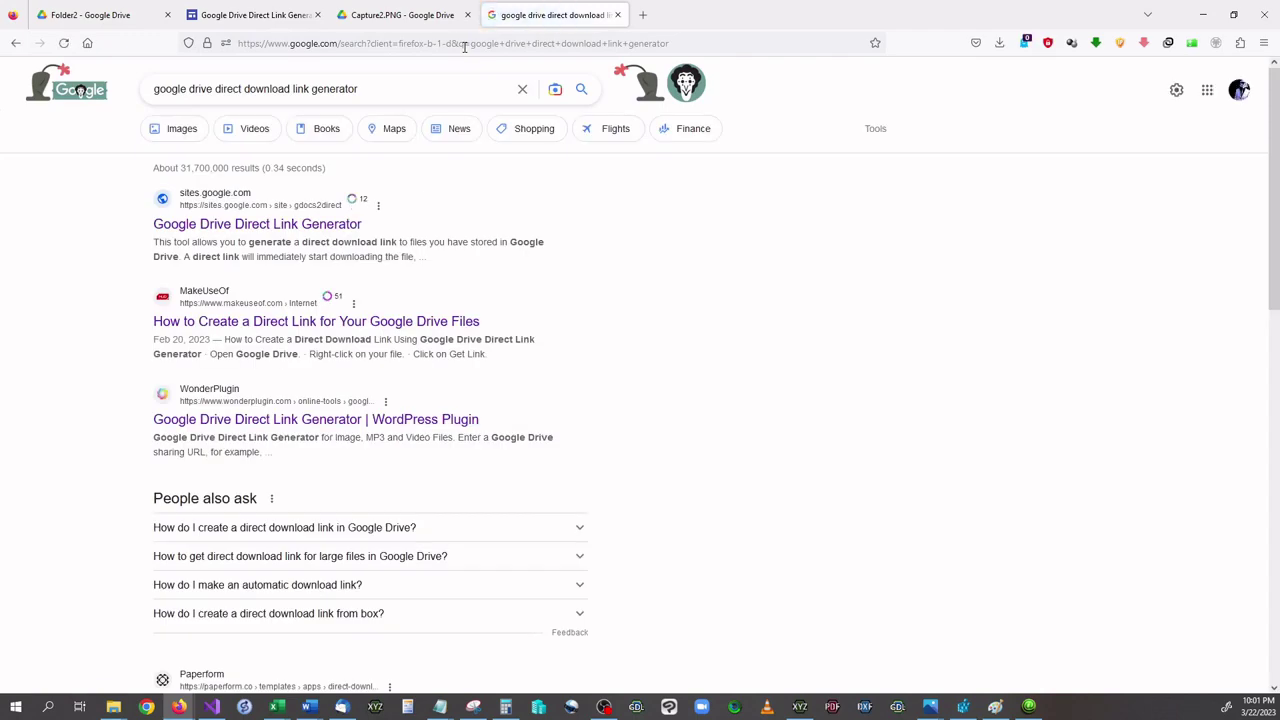
- Scroll through the search results to find the Google Drive Direct Link Generator
scroll(435, 278, down, 3)
scroll(449, 280, down, 5)
scroll(455, 300, down, 2)
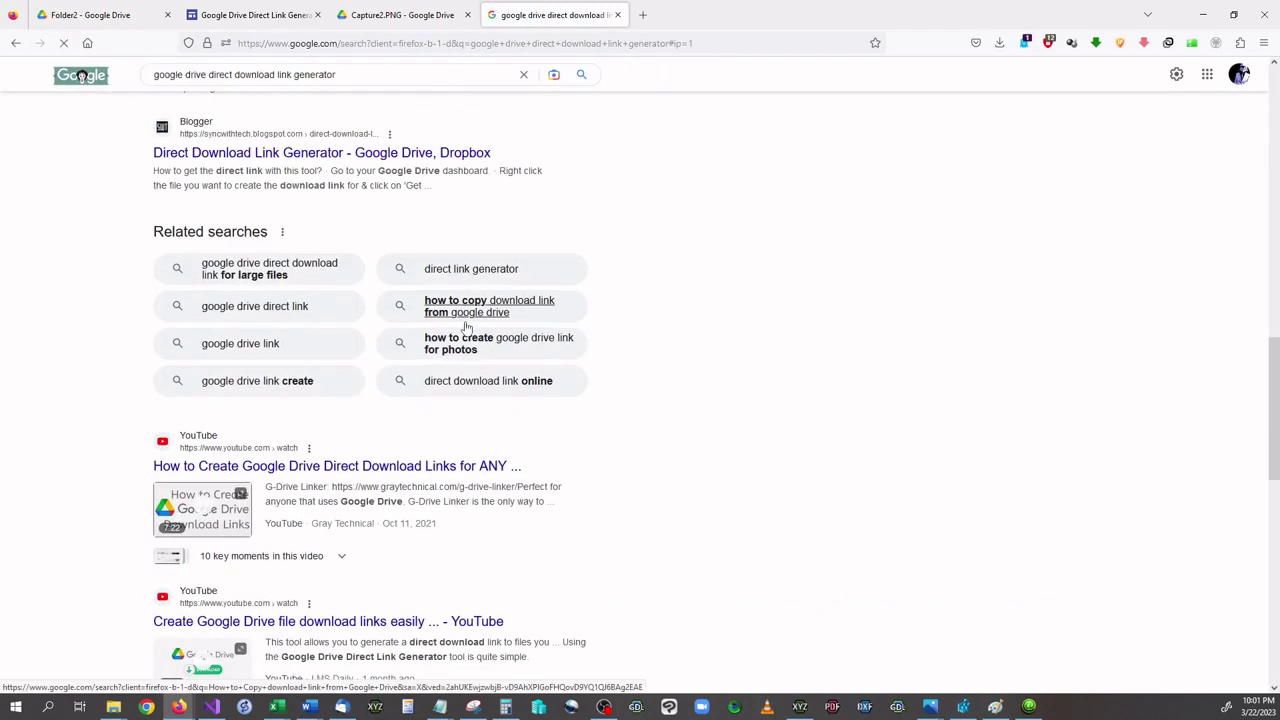
scroll(466, 330, down, 4)
scroll(523, 349, down, 4)
scroll(524, 348, down, 2)
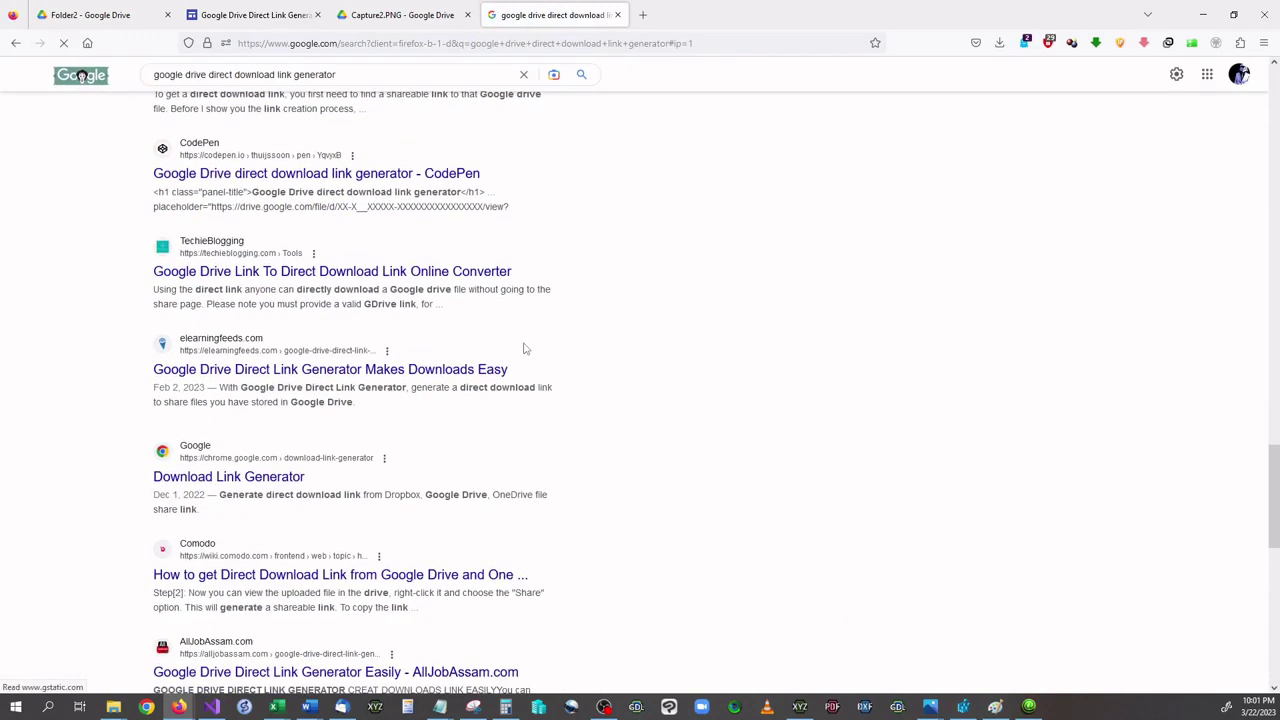
scroll(523, 349, up, 2)
scroll(523, 349, up, 5)
scroll(520, 345, up, 5)
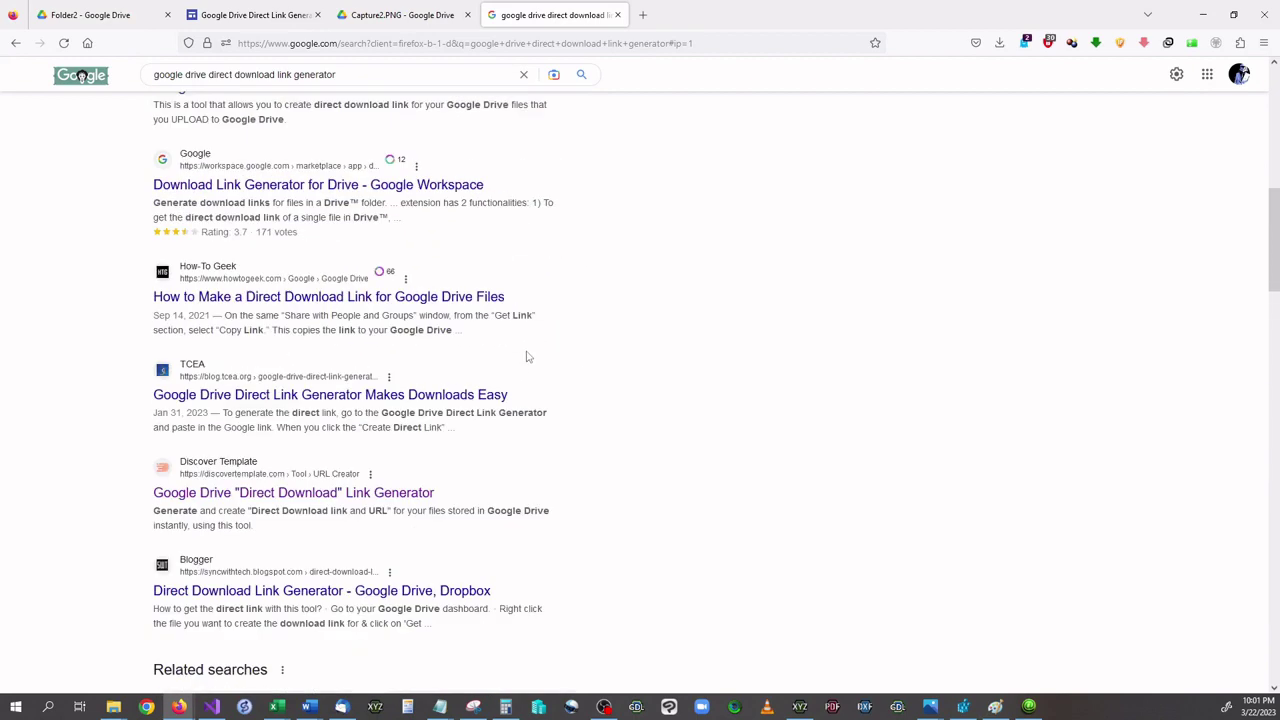
scroll(526, 357, up, 4)
scroll(440, 513, up, 3)
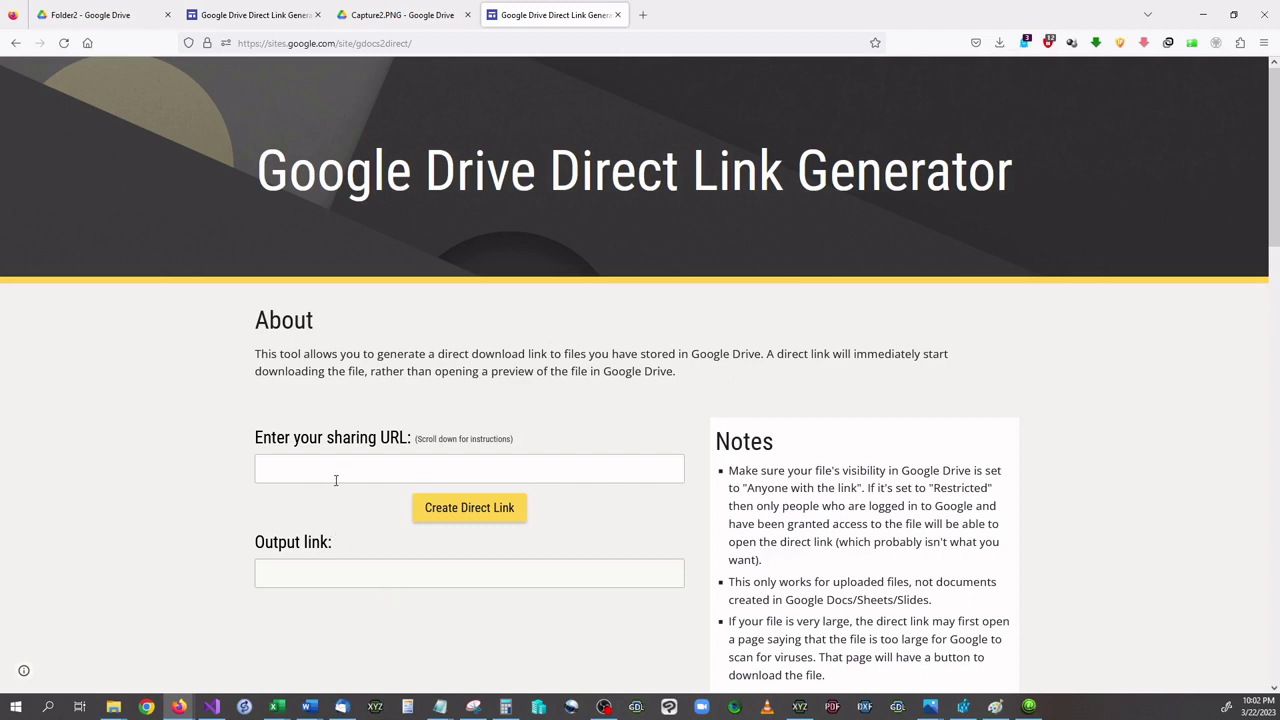
- Paste Capture2.PNG's share link into the generator, create the direct link, and copy it
right_click(328, 475)
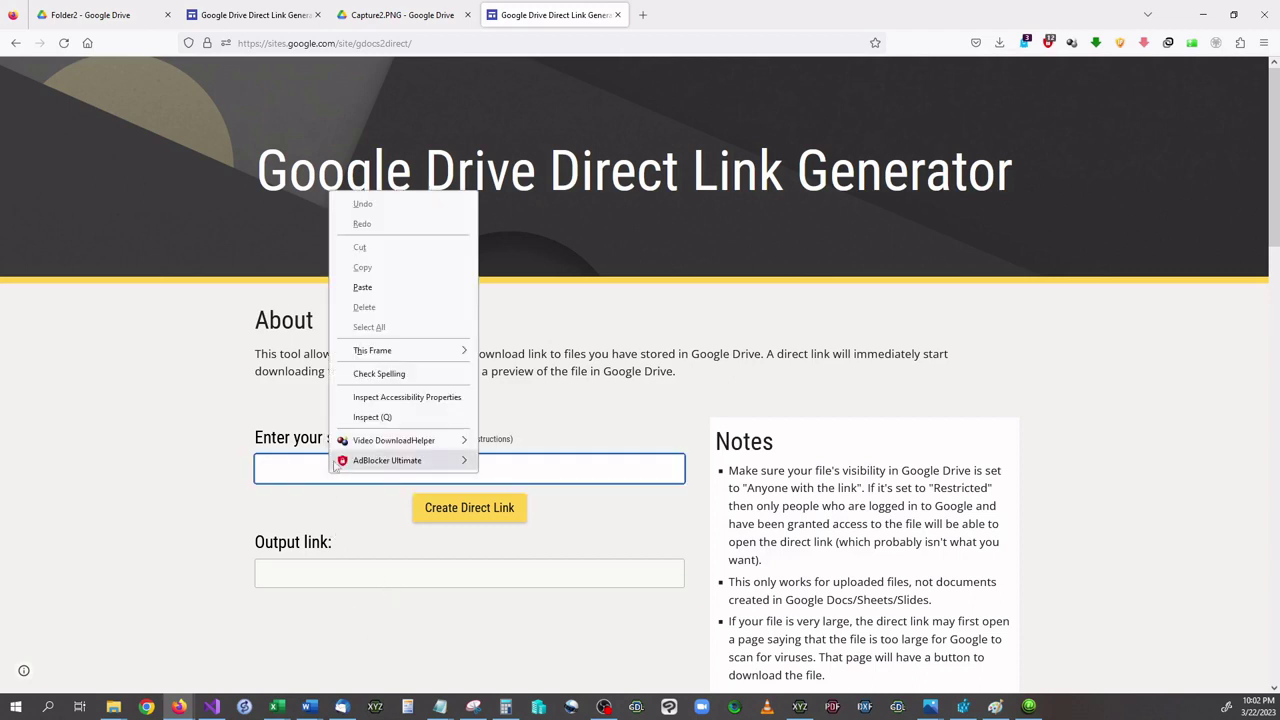
click(360, 288)
click(462, 520)
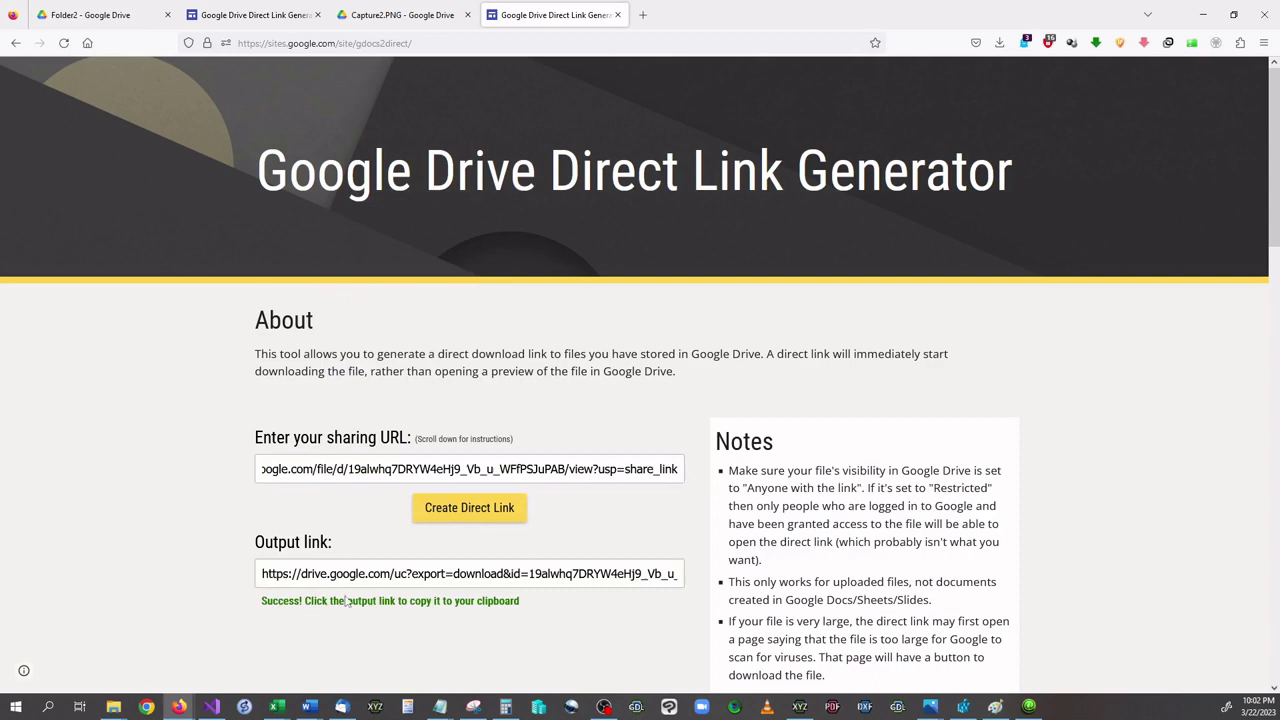
click(295, 577)
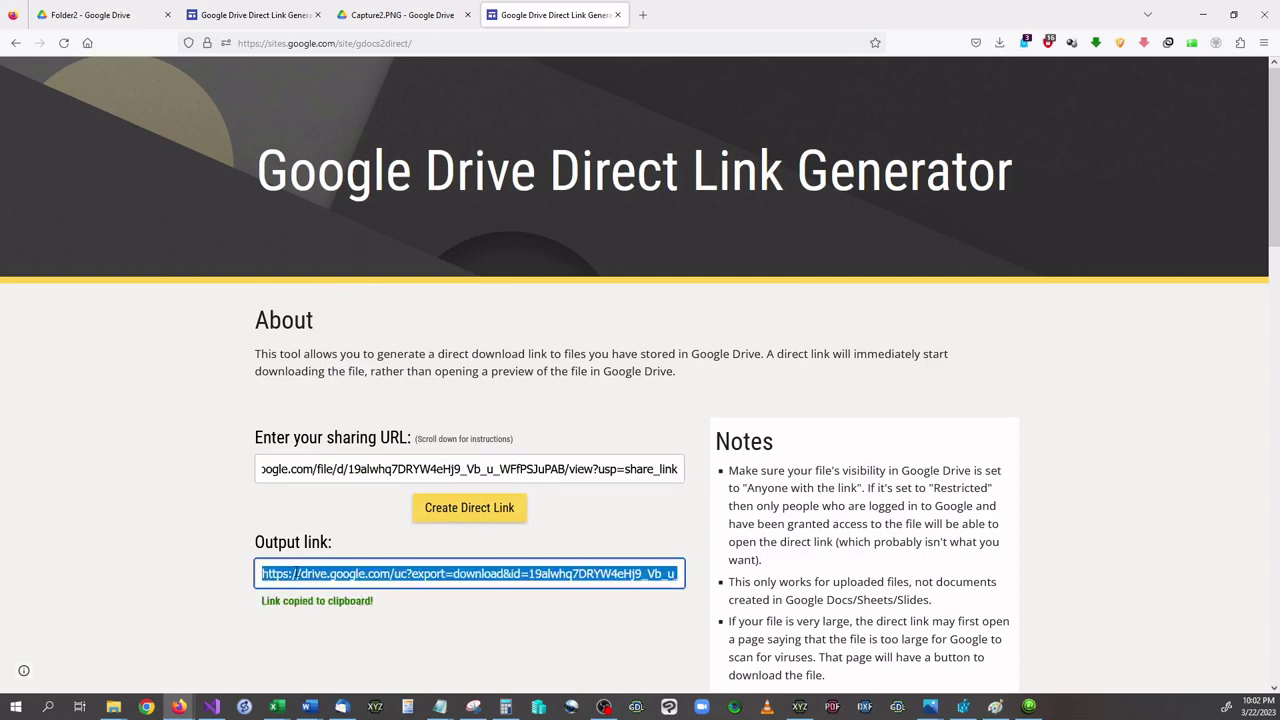
- Test the direct link in a new tab, cancel the Capture2.PNG download, and return to Folder2
click(638, 14)
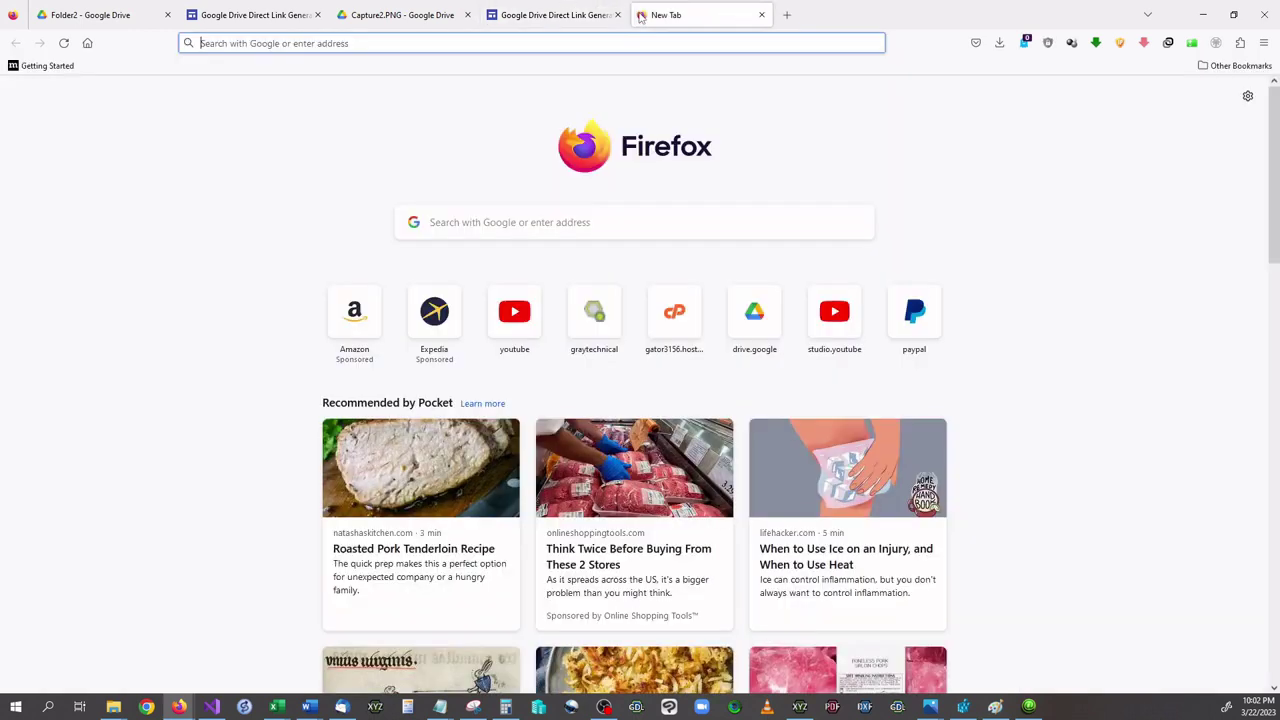
click(540, 46)
right_click(535, 50)
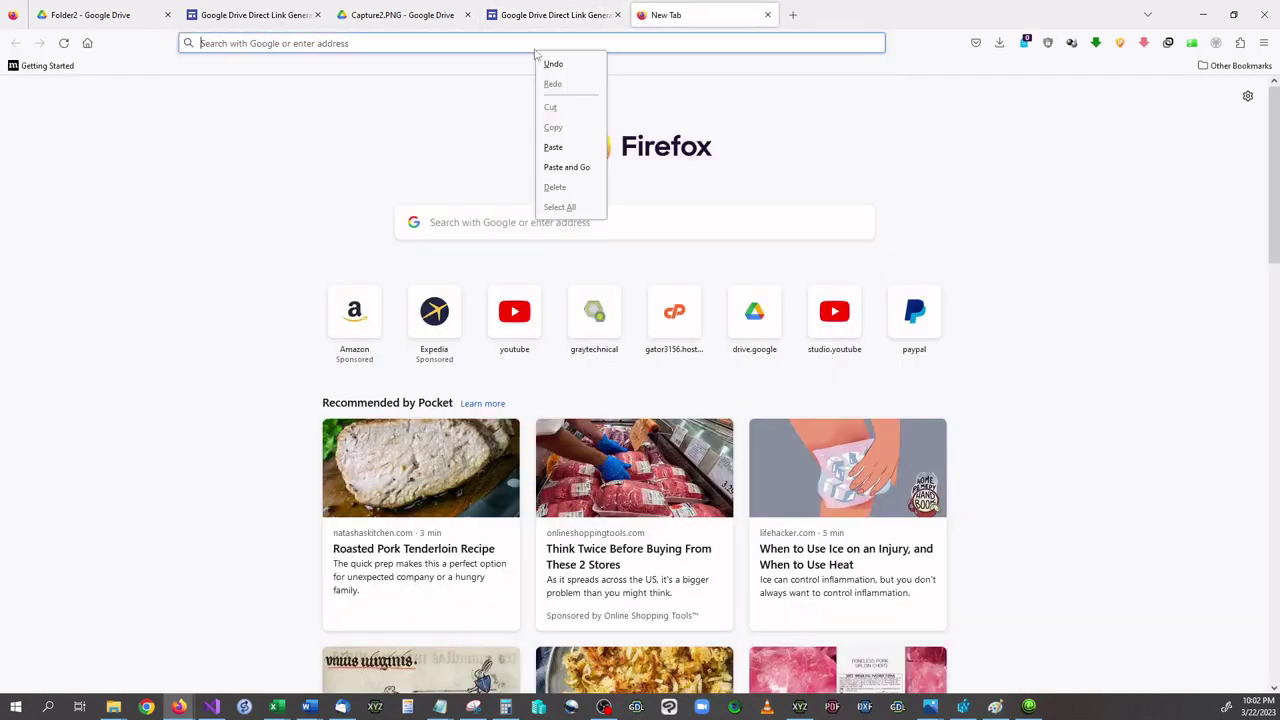
click(553, 147)
key(Return)
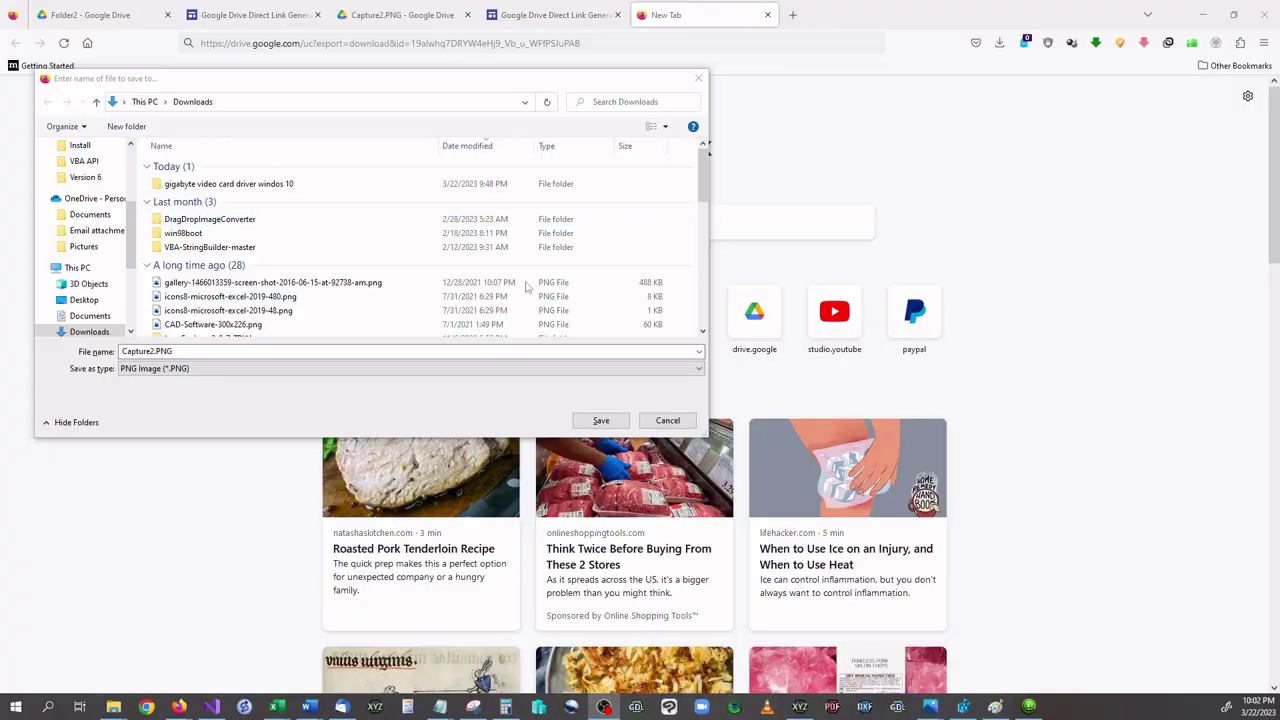
click(698, 80)
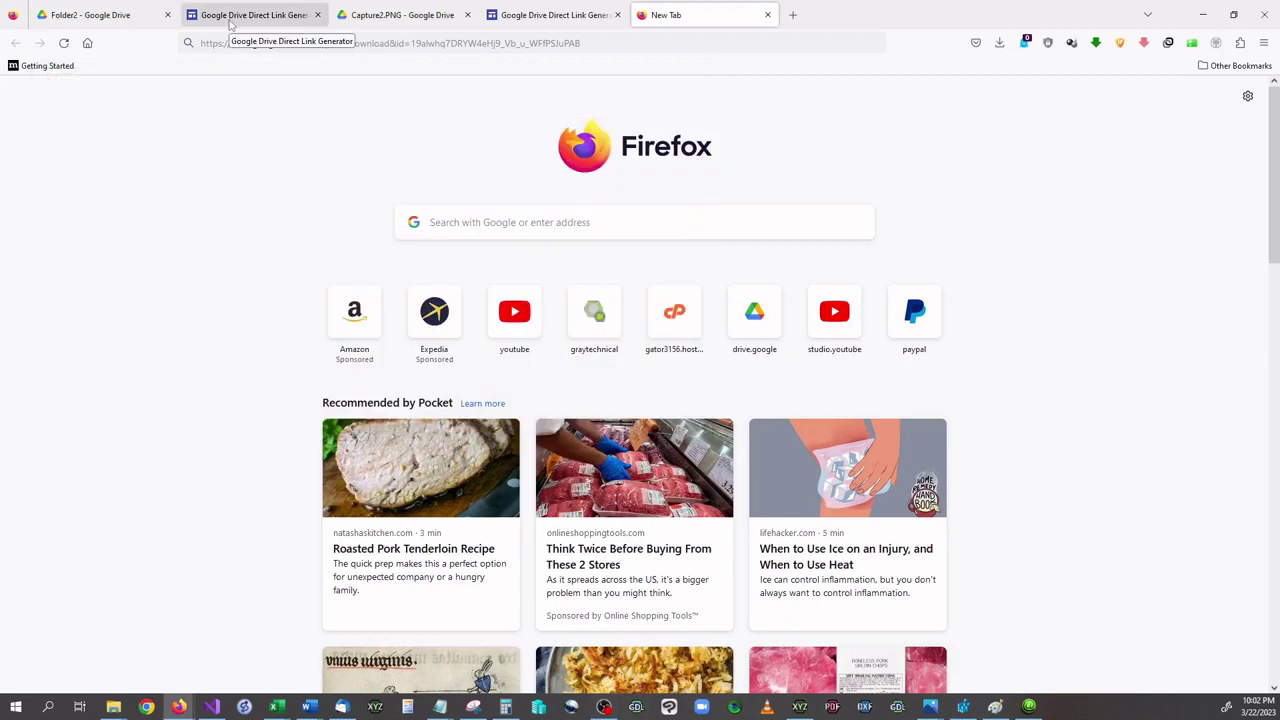
click(89, 22)
- Close Capture2.PNG's sharing dialog and copy the 'test file export' anyone-with-the-link share link
click(572, 604)
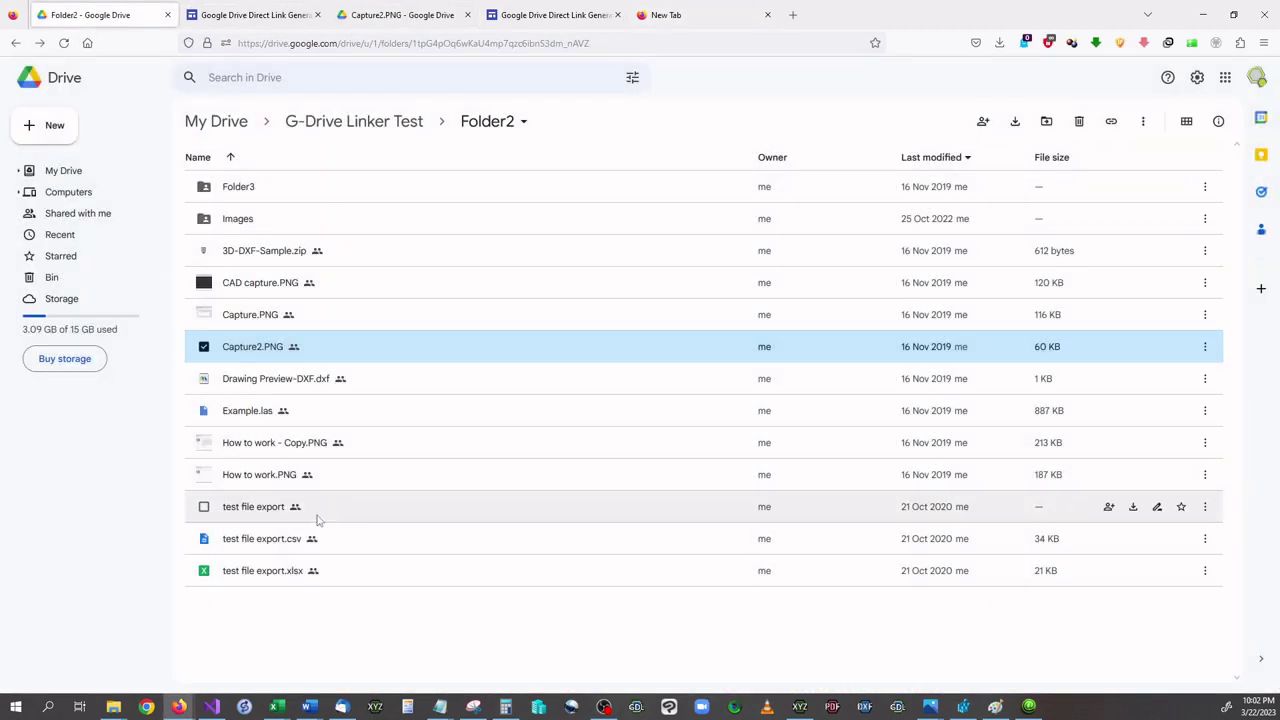
click(233, 515)
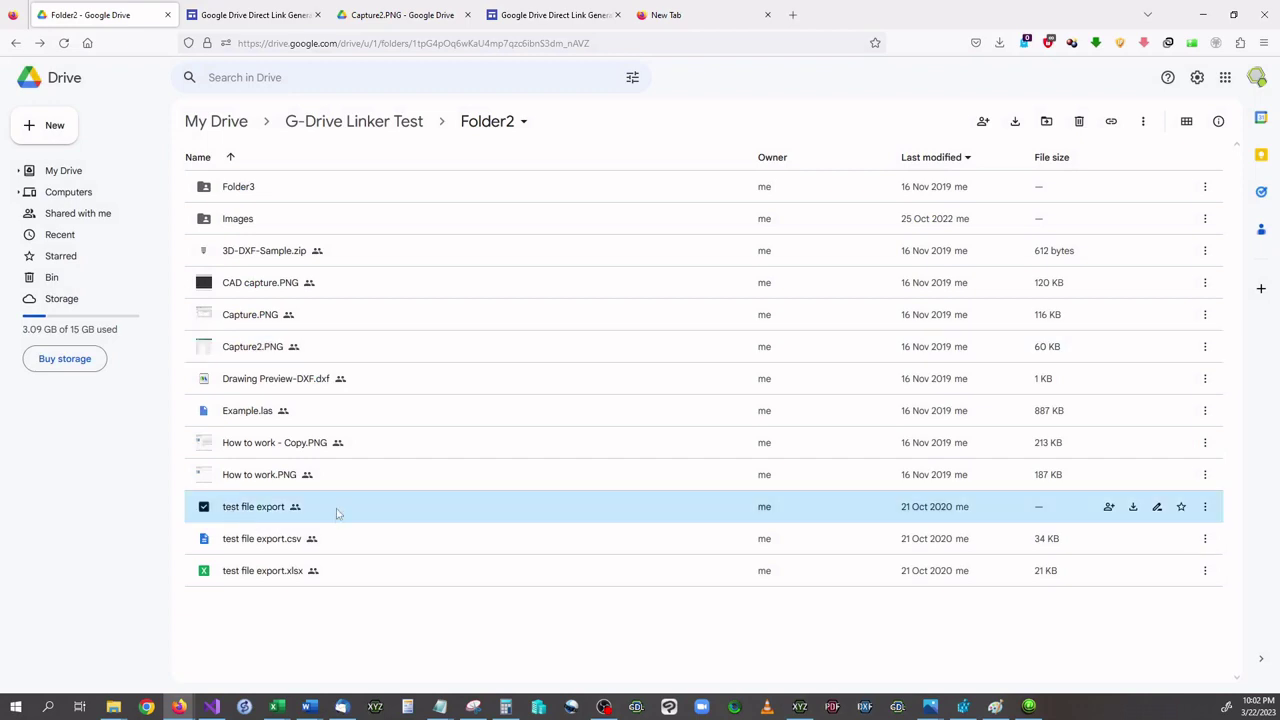
right_click(320, 514)
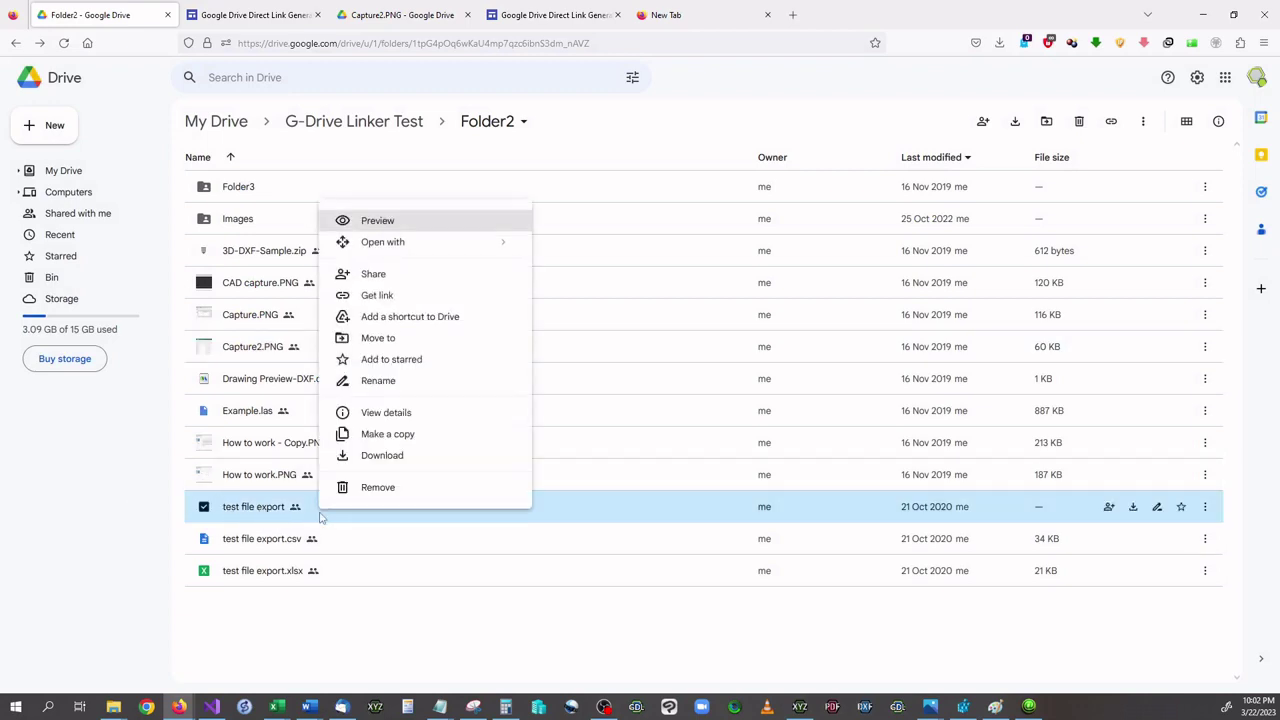
click(391, 297)
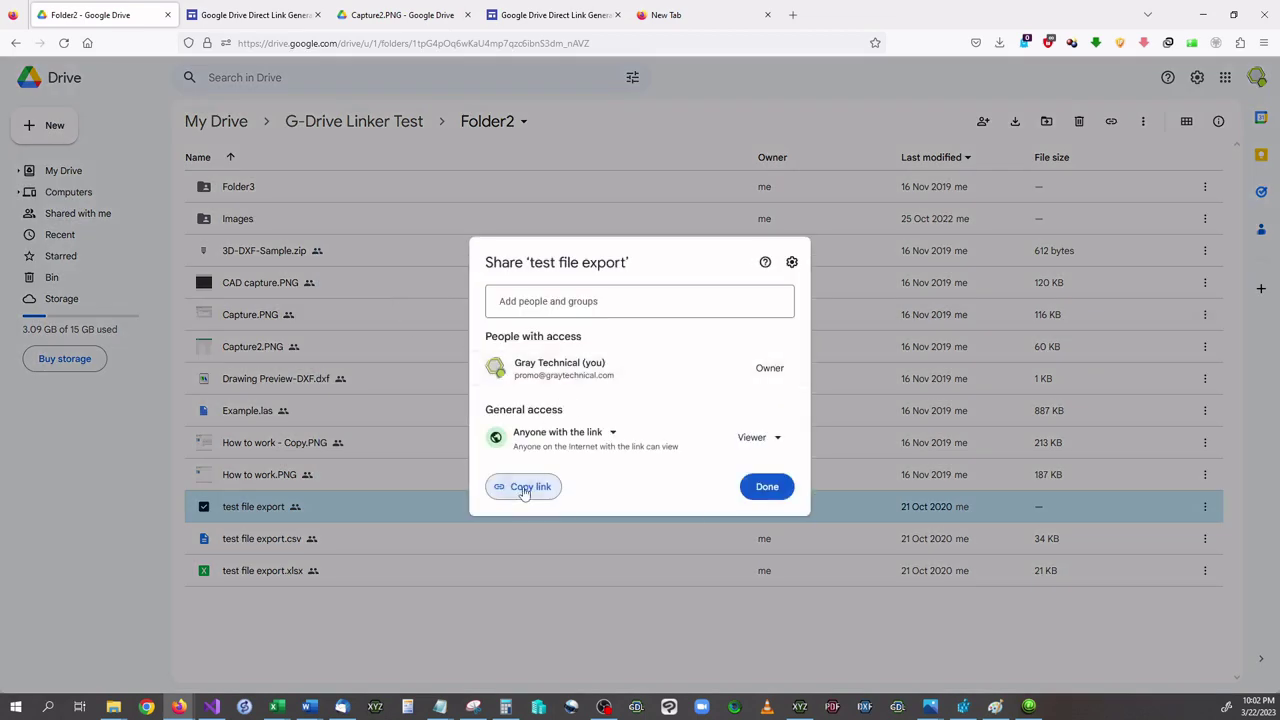
click(523, 487)
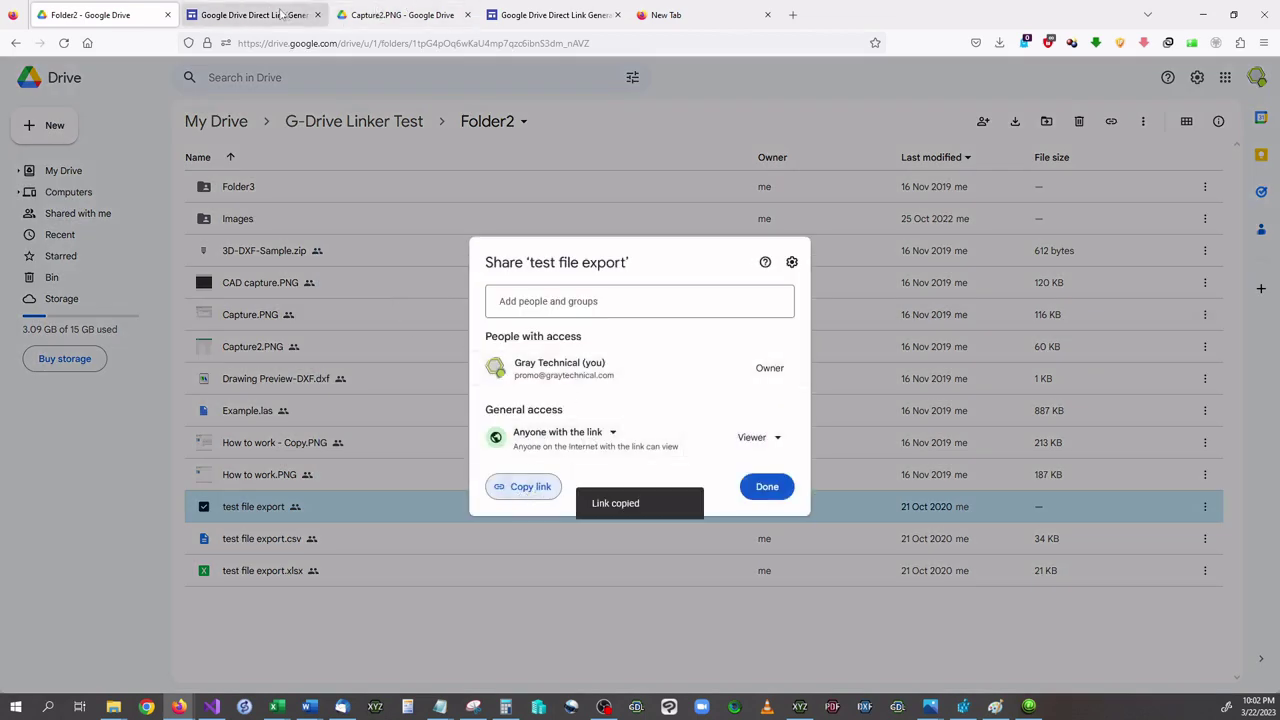
- Reload the generator, paste the 'test file export' link, and copy its generated direct link
click(545, 16)
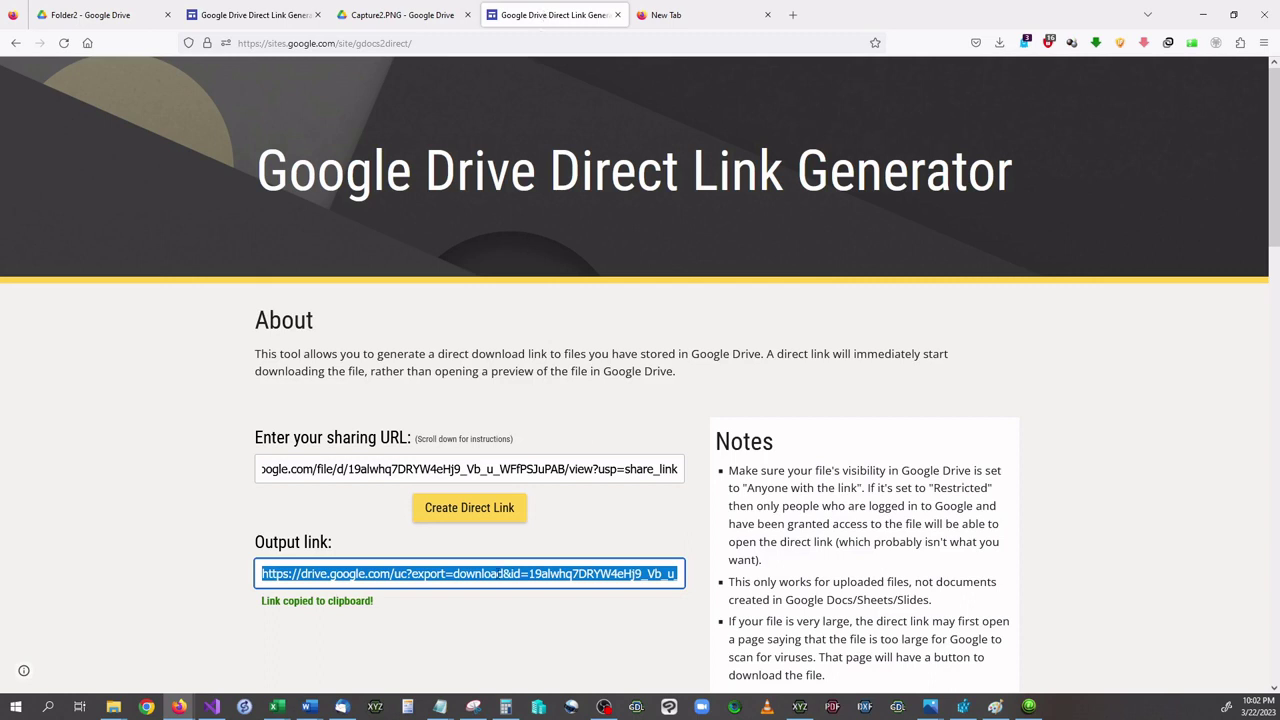
click(65, 43)
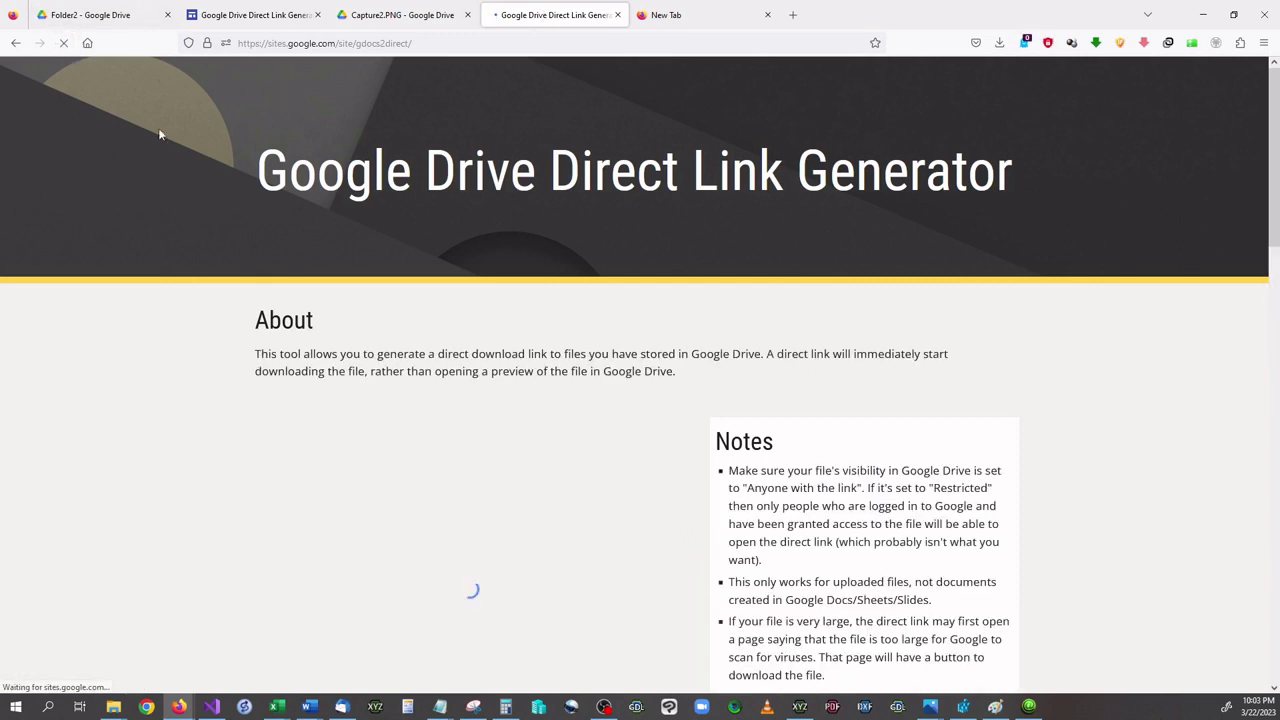
right_click(380, 474)
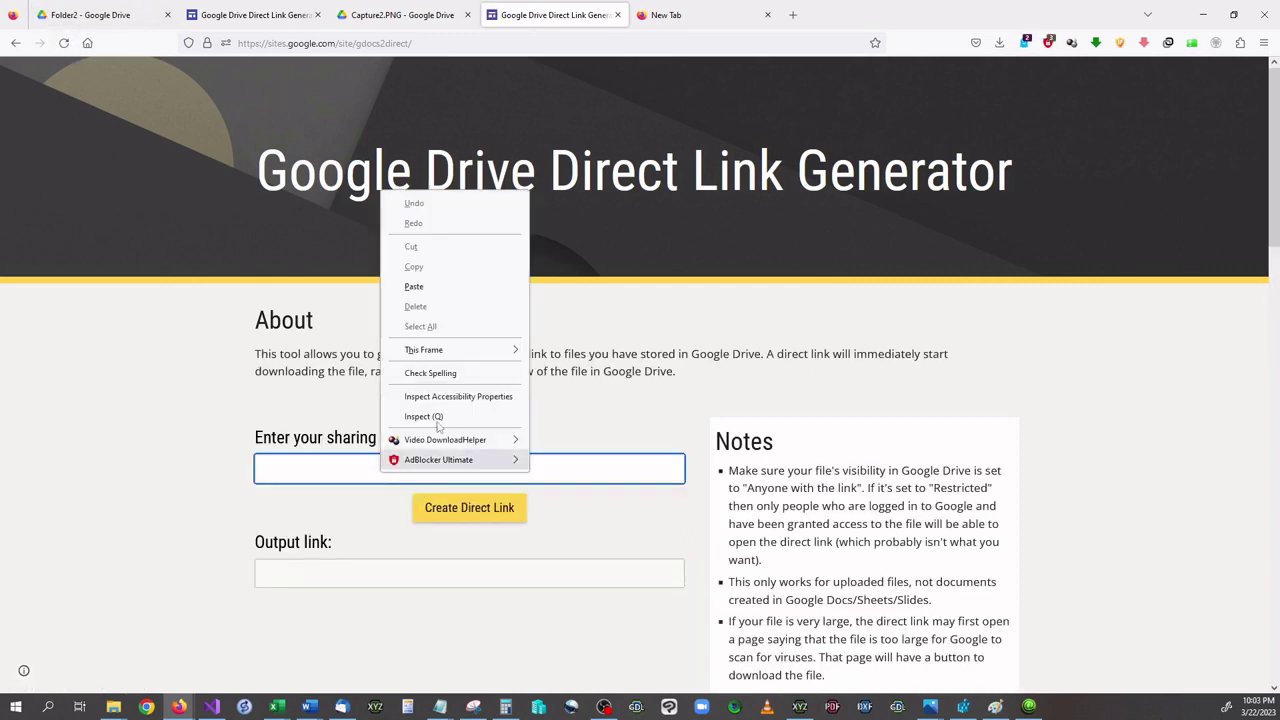
click(415, 292)
click(480, 510)
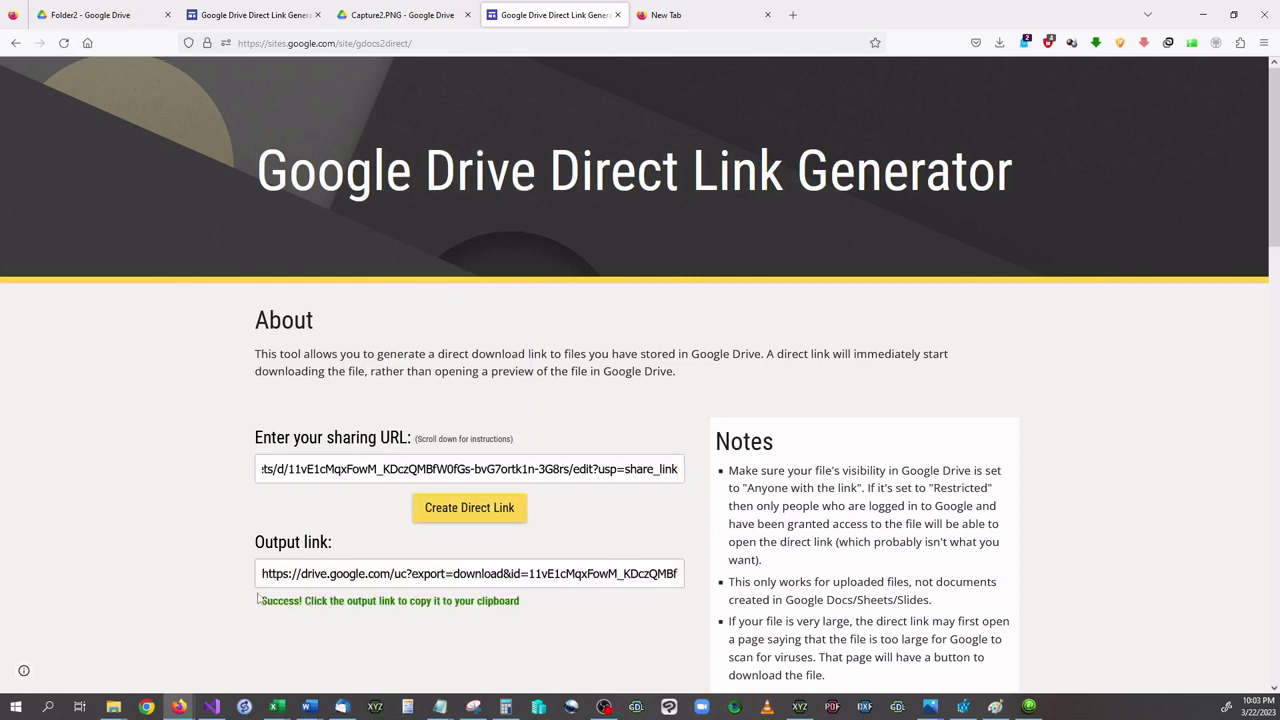
click(315, 576)
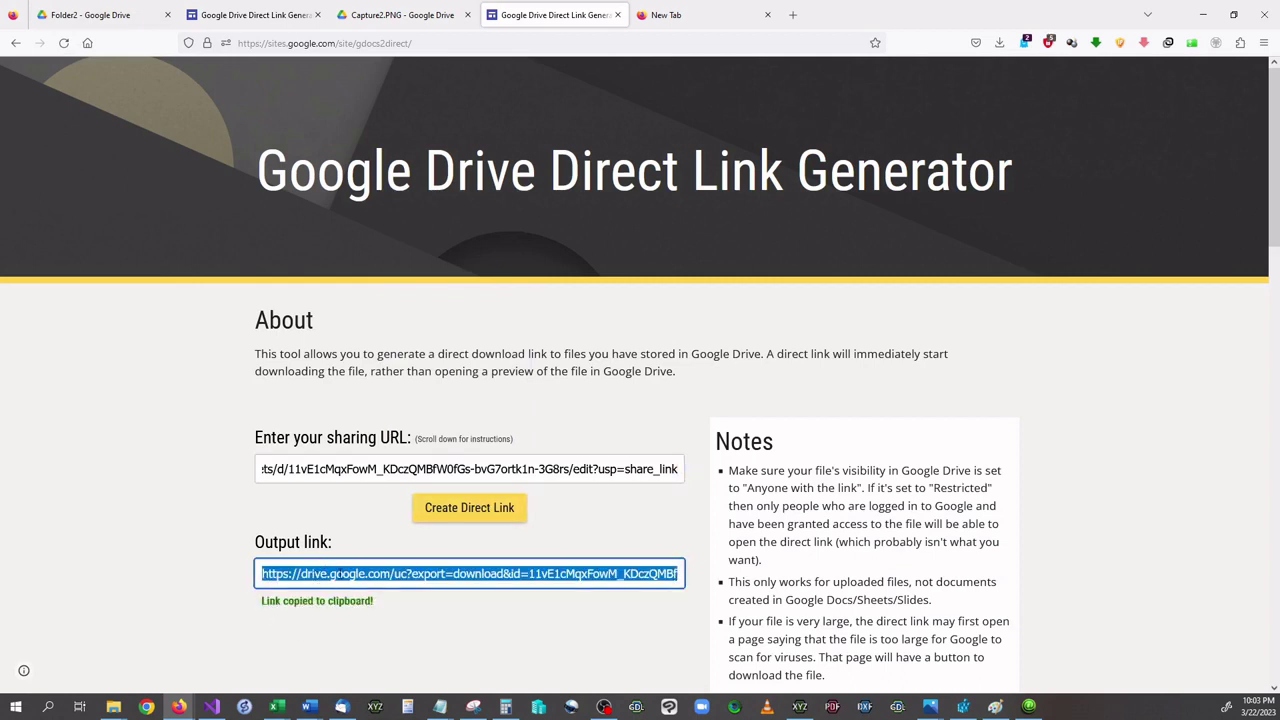
- Open the 'test file export' direct link in the new tab, which returns Internal Server Error
key(ctrl+Tab)
click(562, 42)
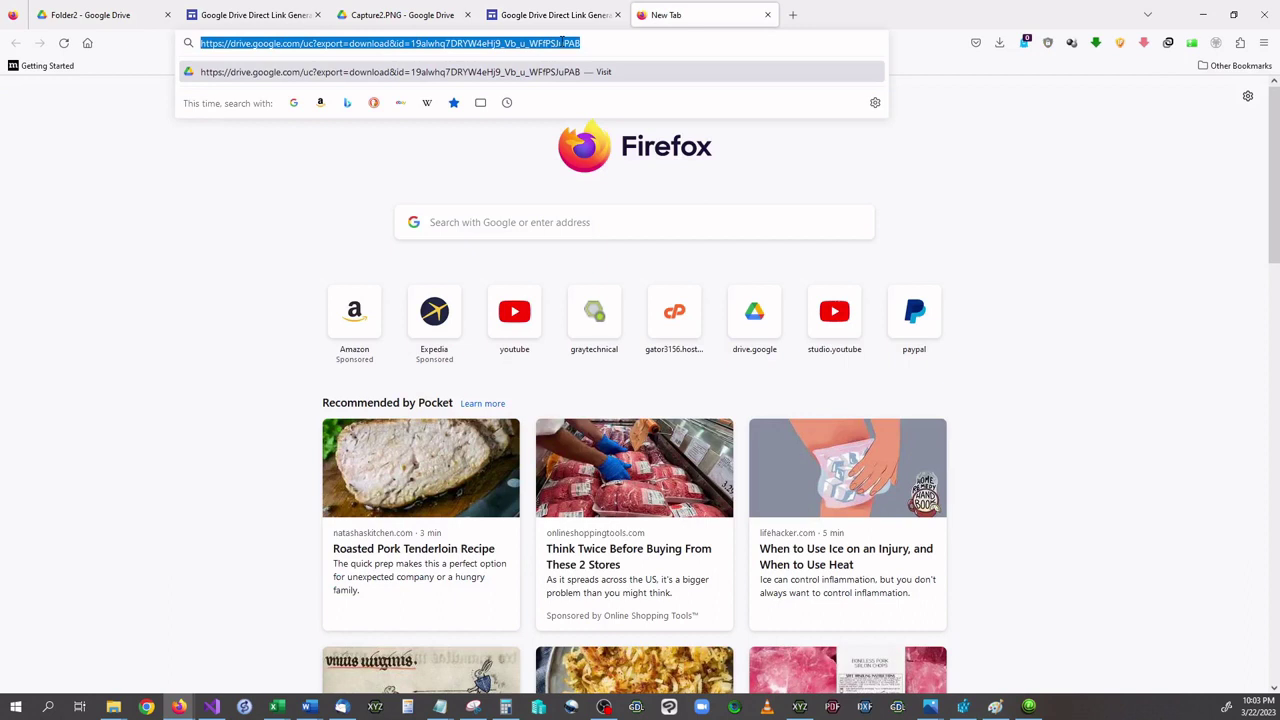
key(ctrl+v)
key(Return)
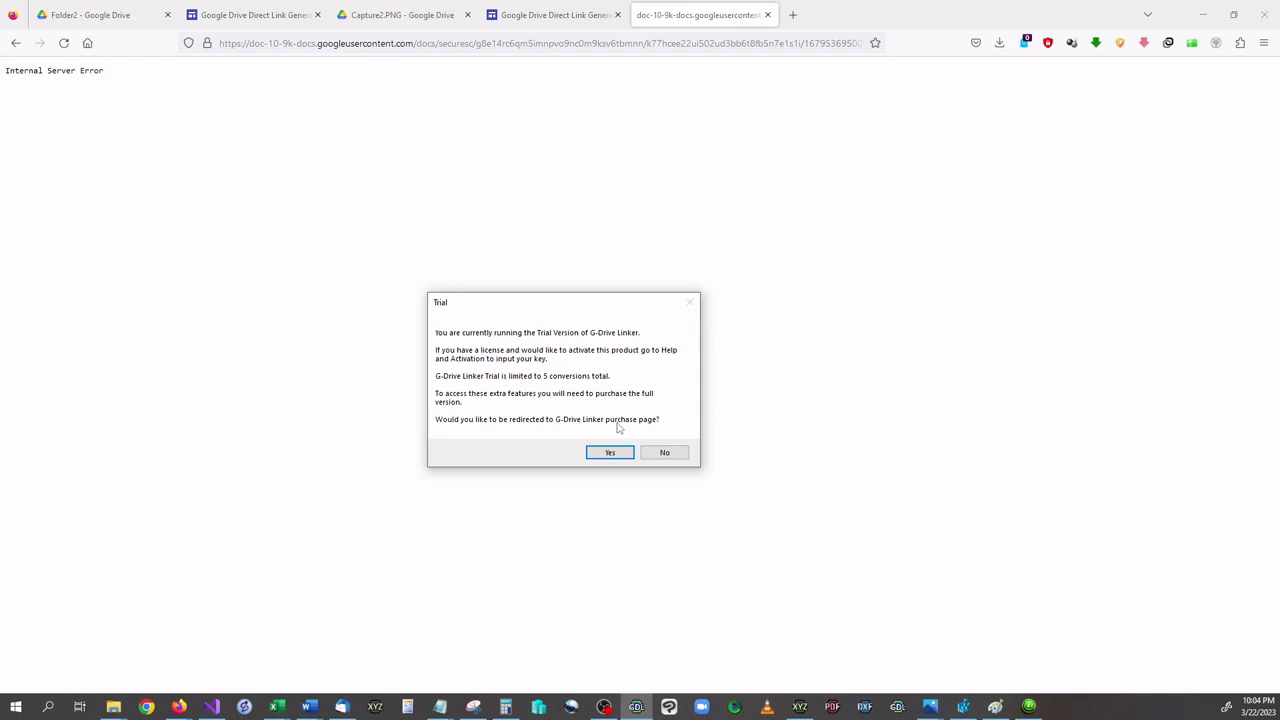
- Dismiss the trial notice, paste the 'test file export' link into G-Drive Linker, and test its direct link
click(612, 453)
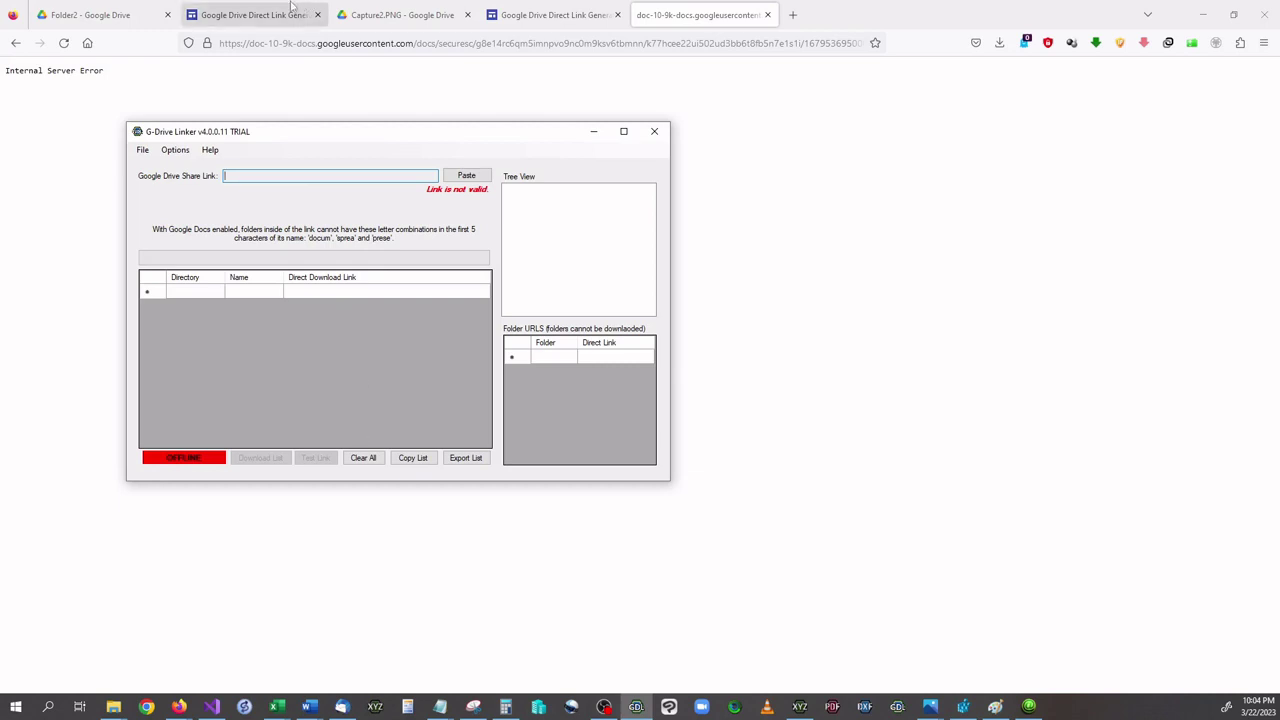
click(116, 22)
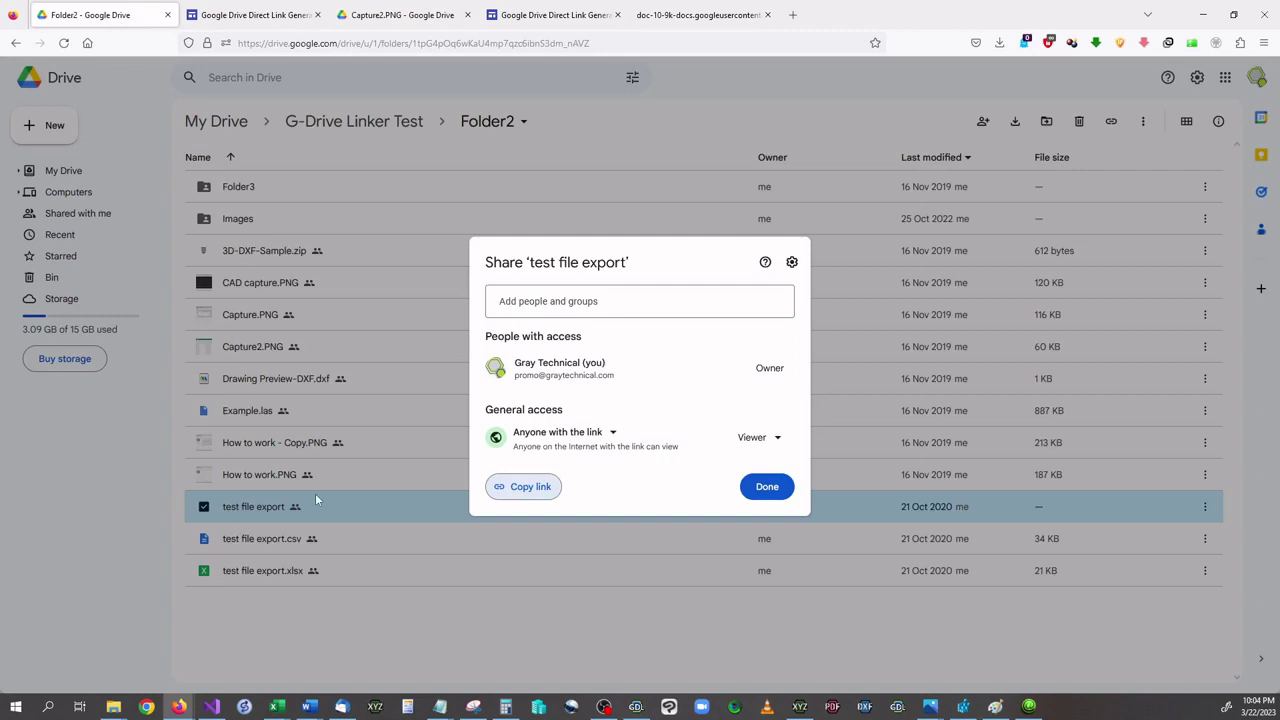
click(548, 494)
click(637, 708)
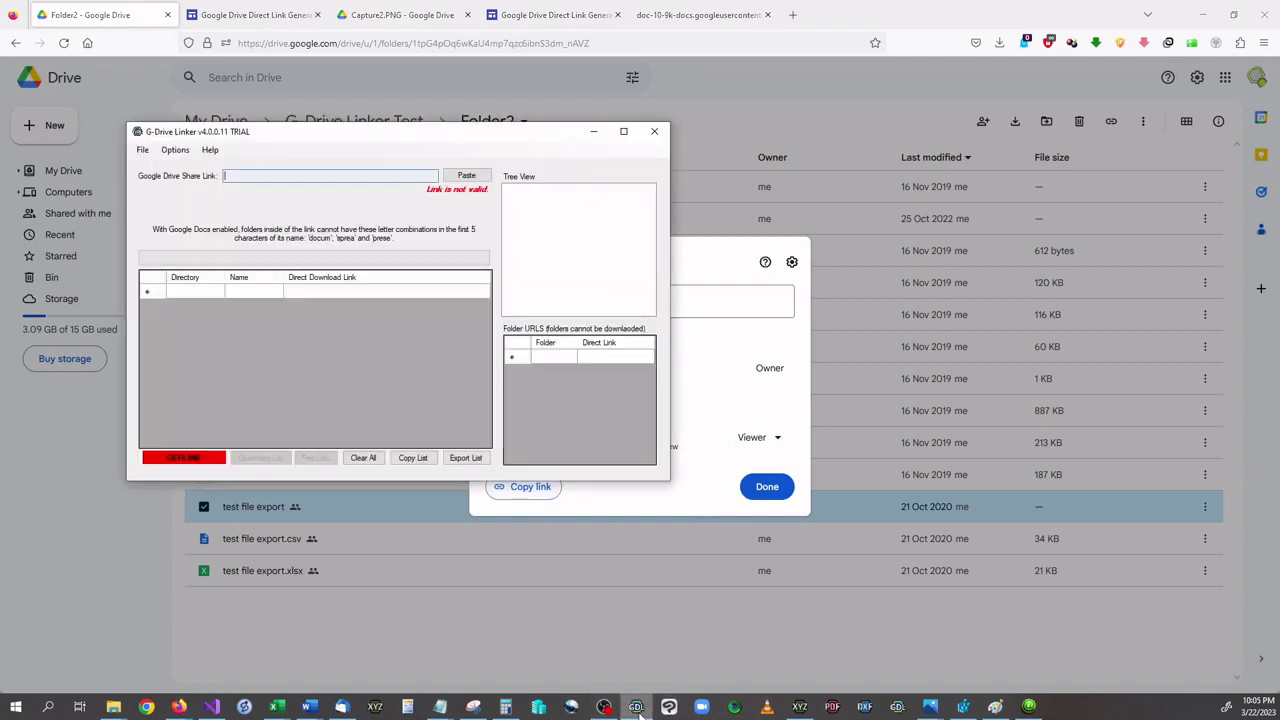
click(467, 177)
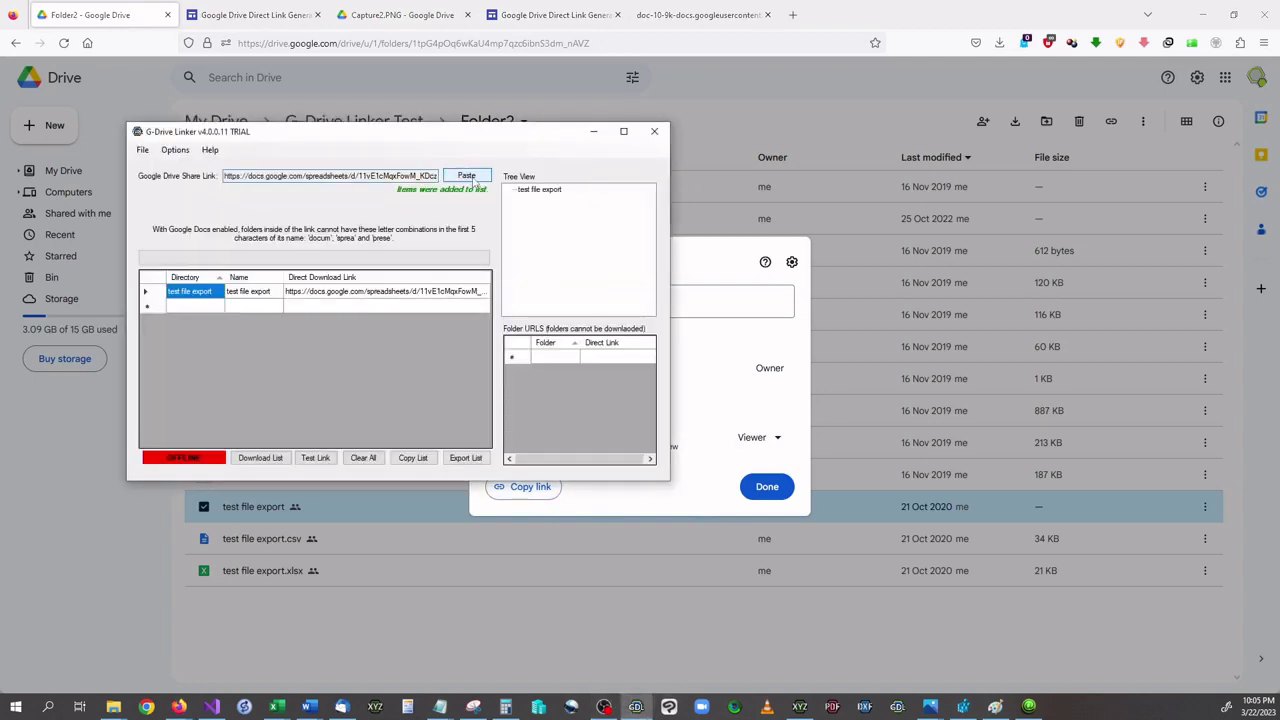
click(330, 294)
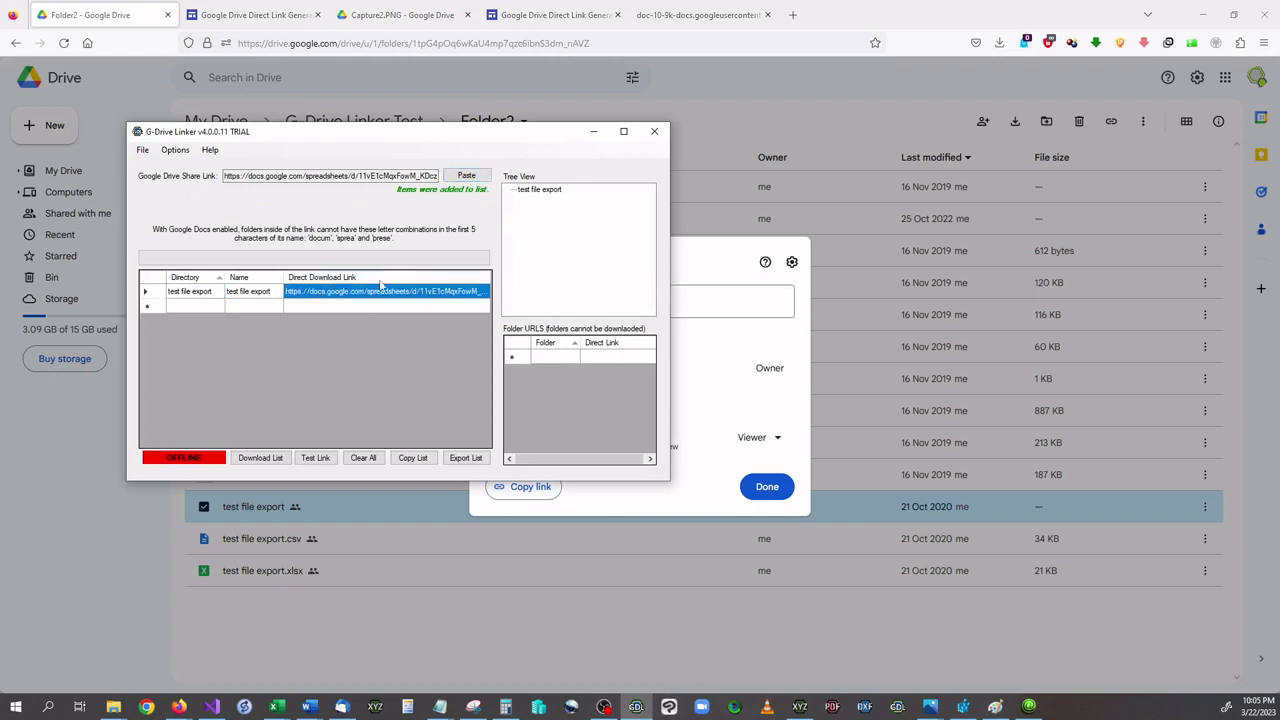
click(323, 458)
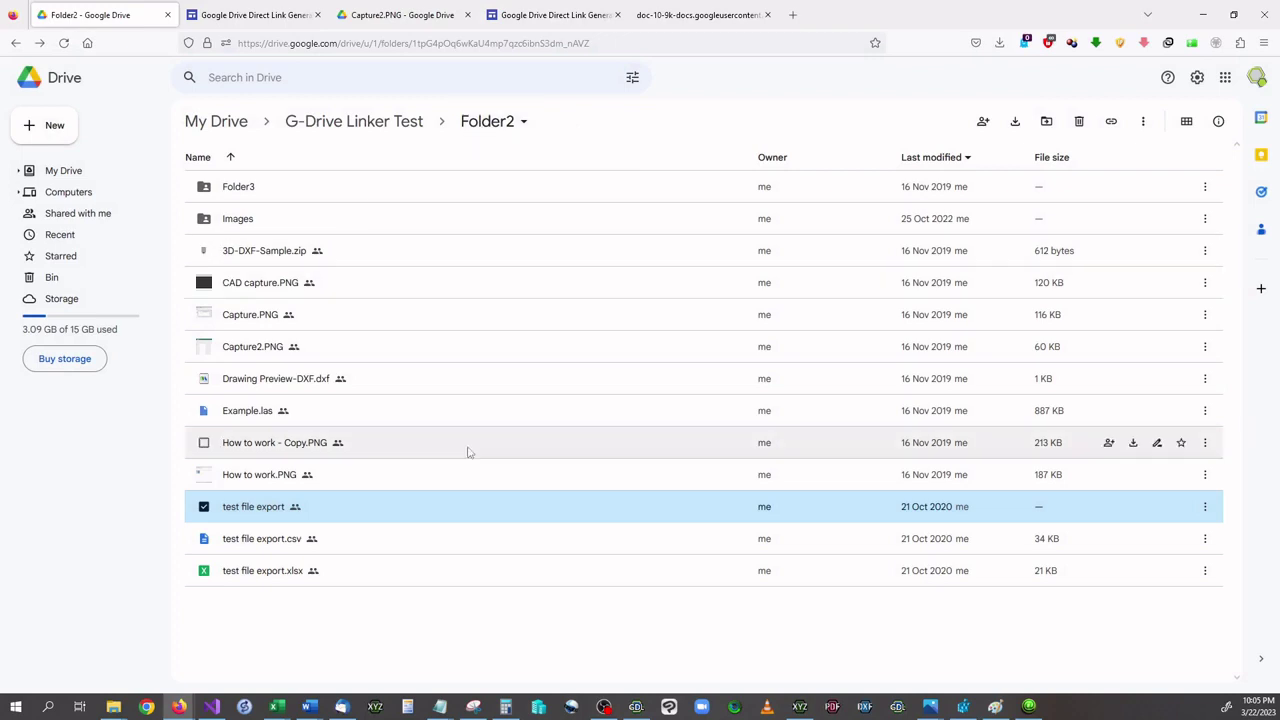
- Copy Folder2's share link and paste it into G-Drive Linker to list the folder's files
click(487, 124)
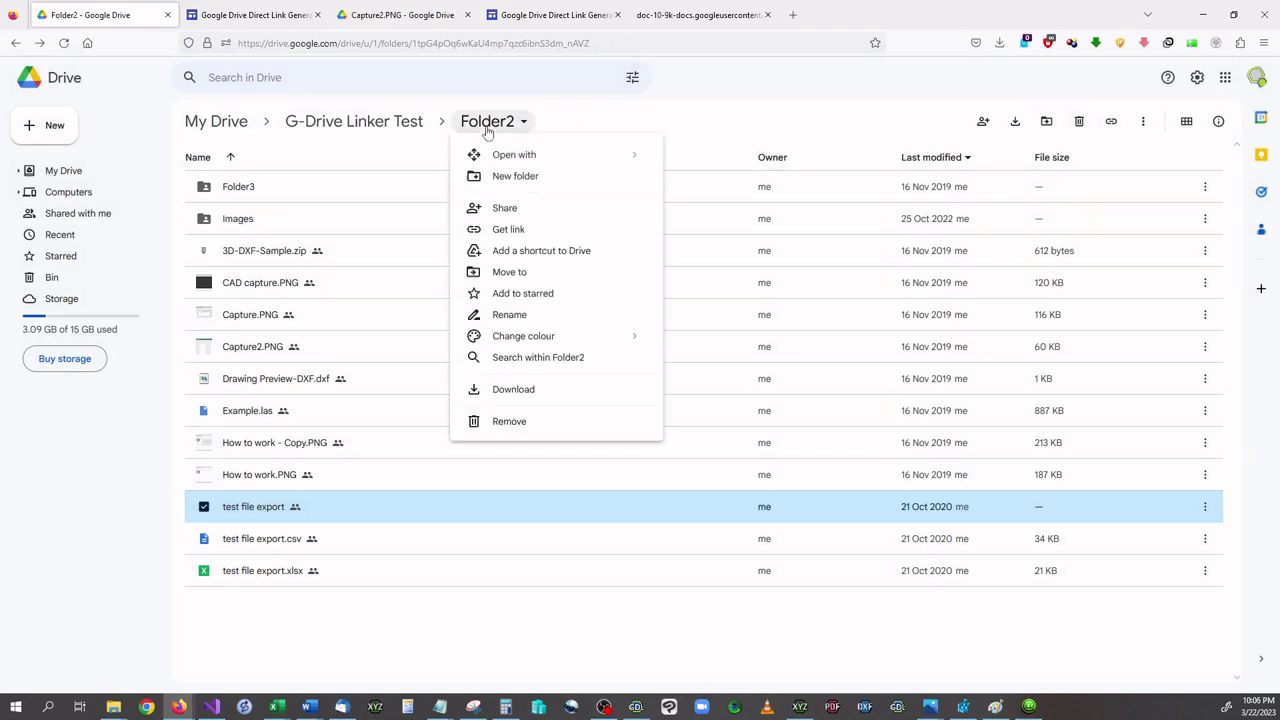
click(508, 228)
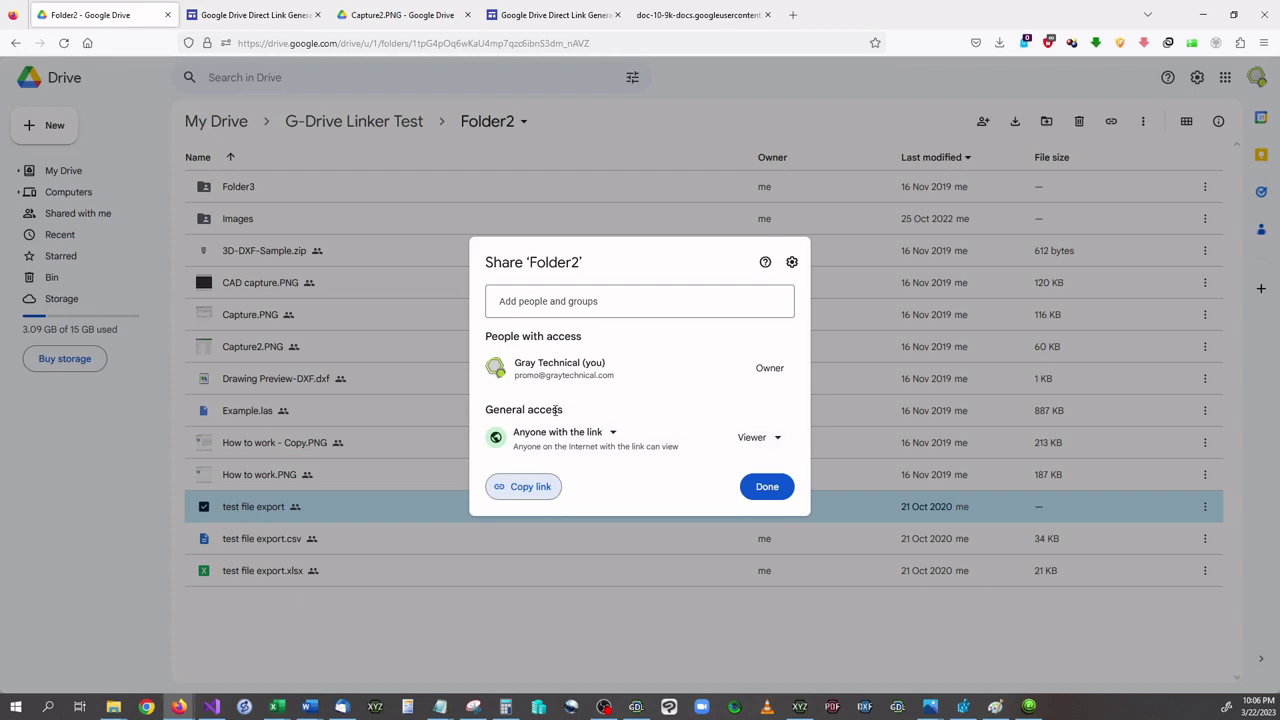
click(545, 490)
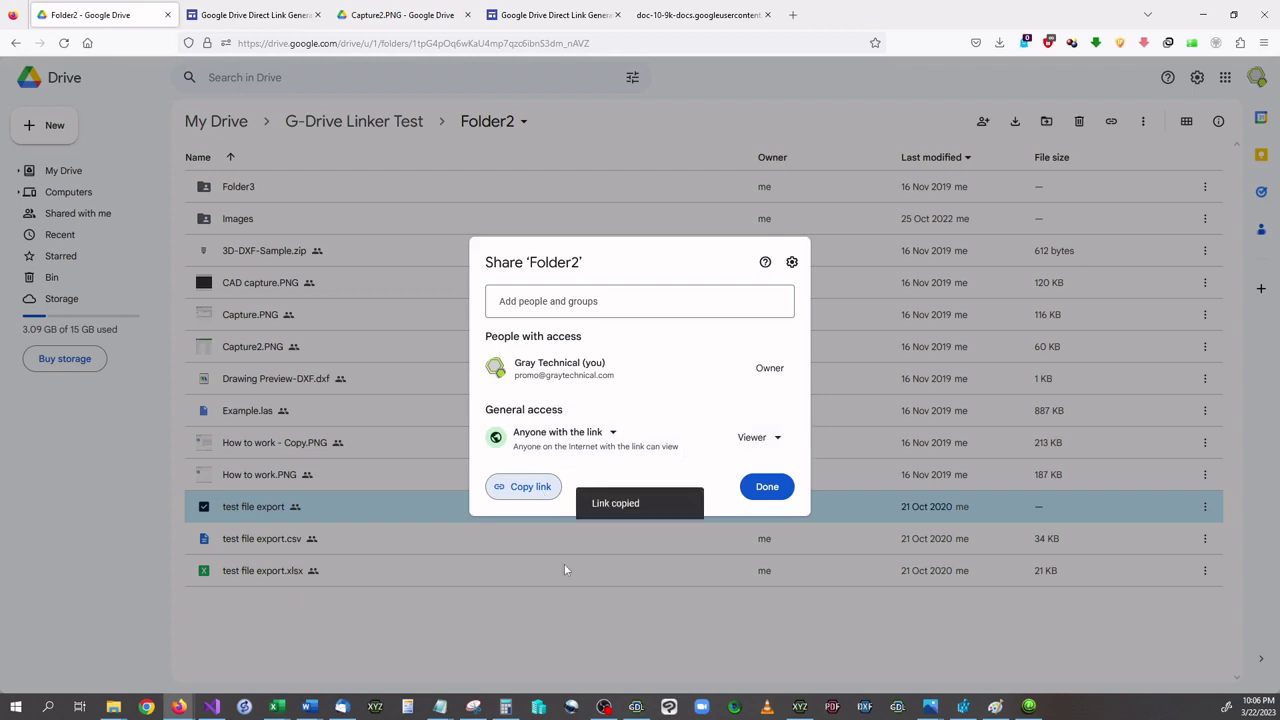
click(641, 707)
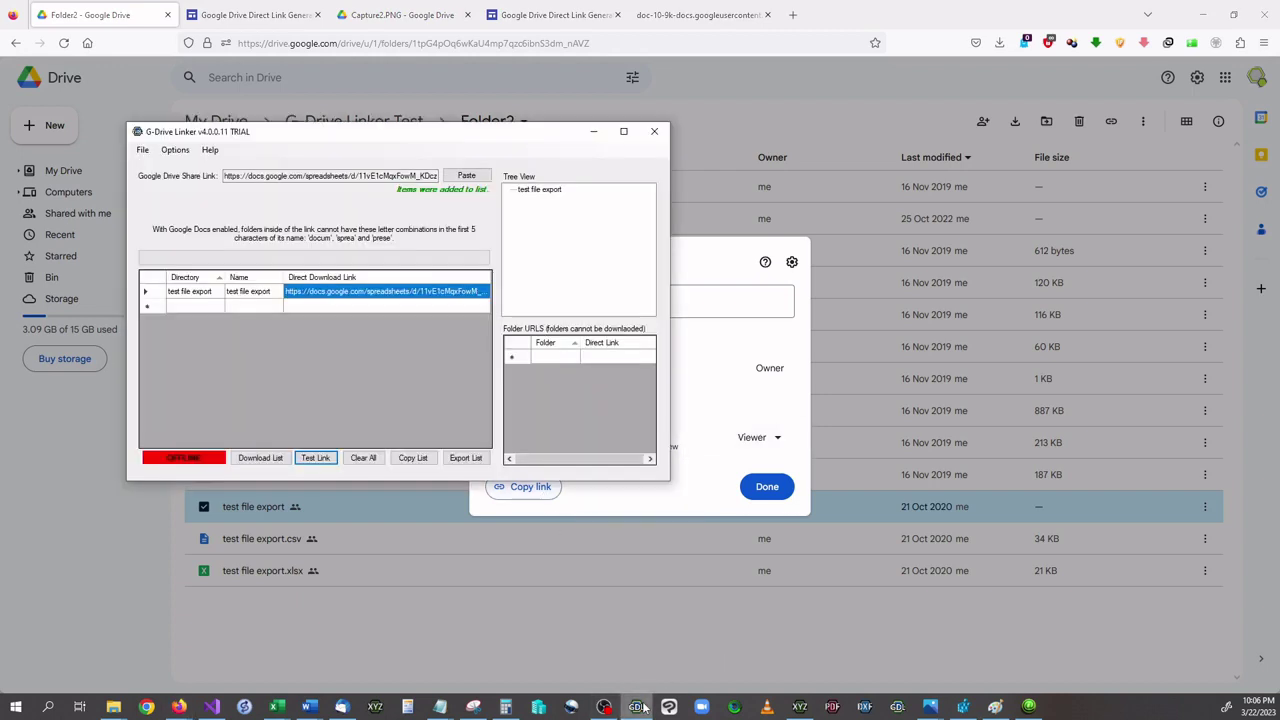
click(478, 178)
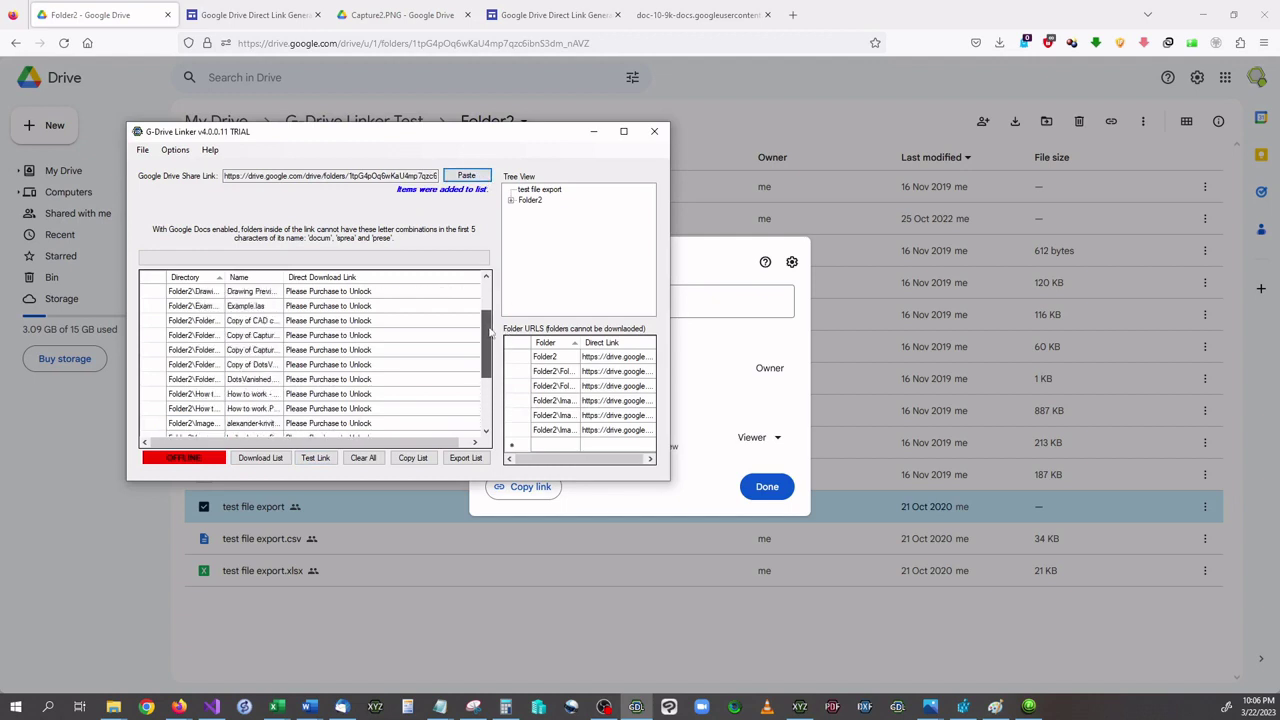
- Scroll through the link list and select the Capture.PNG download link
drag(488, 378, 489, 290)
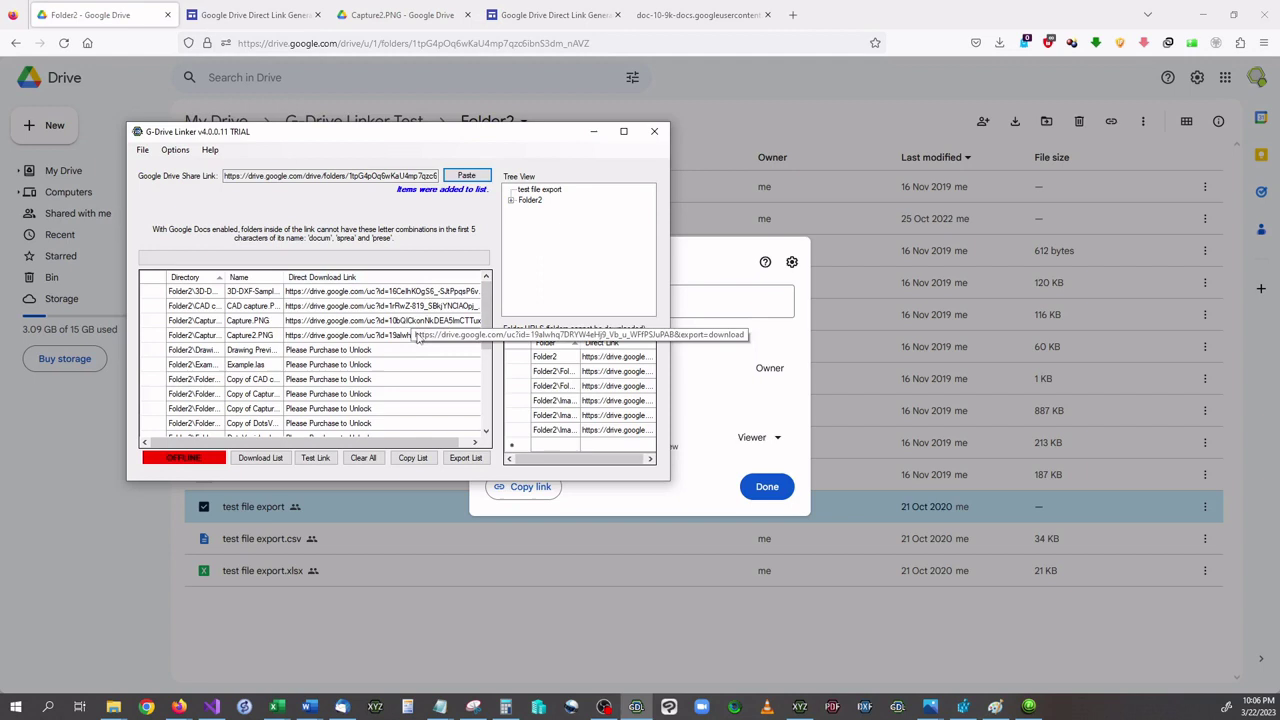
scroll(470, 350, down, 3)
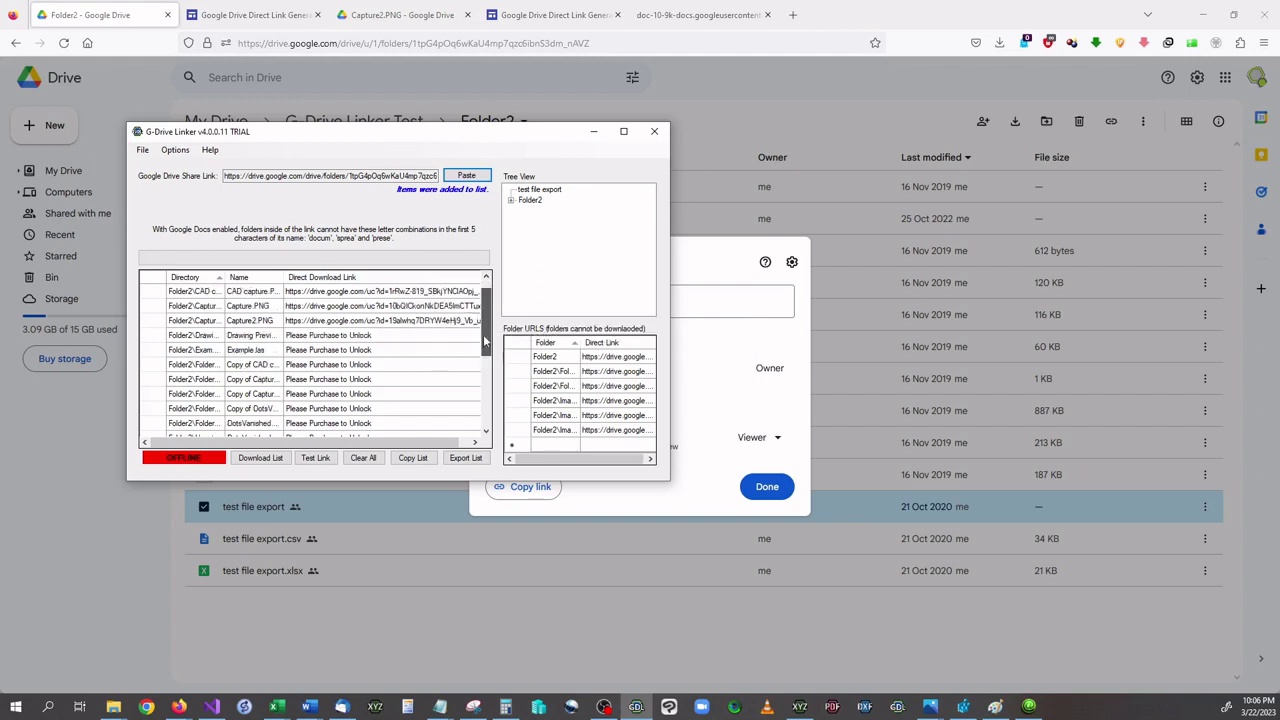
scroll(420, 380, down, 5)
scroll(380, 410, down, 5)
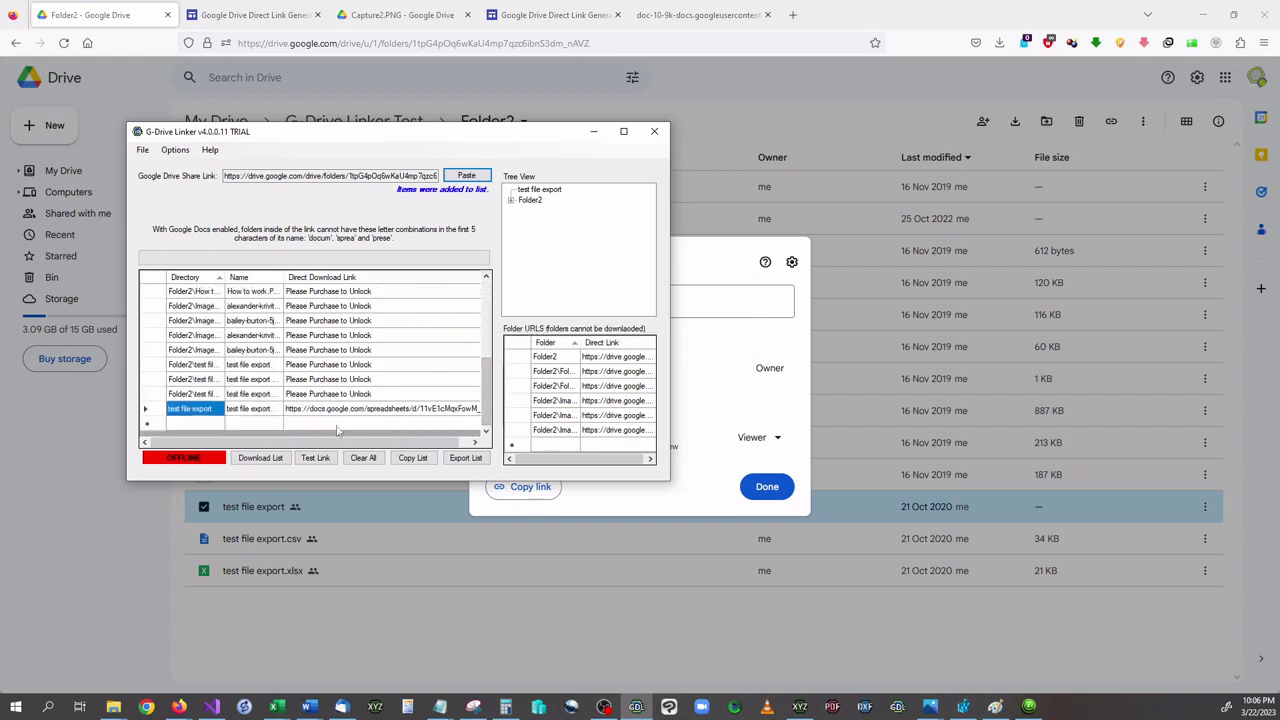
scroll(475, 390, up, 5)
scroll(450, 340, up, 5)
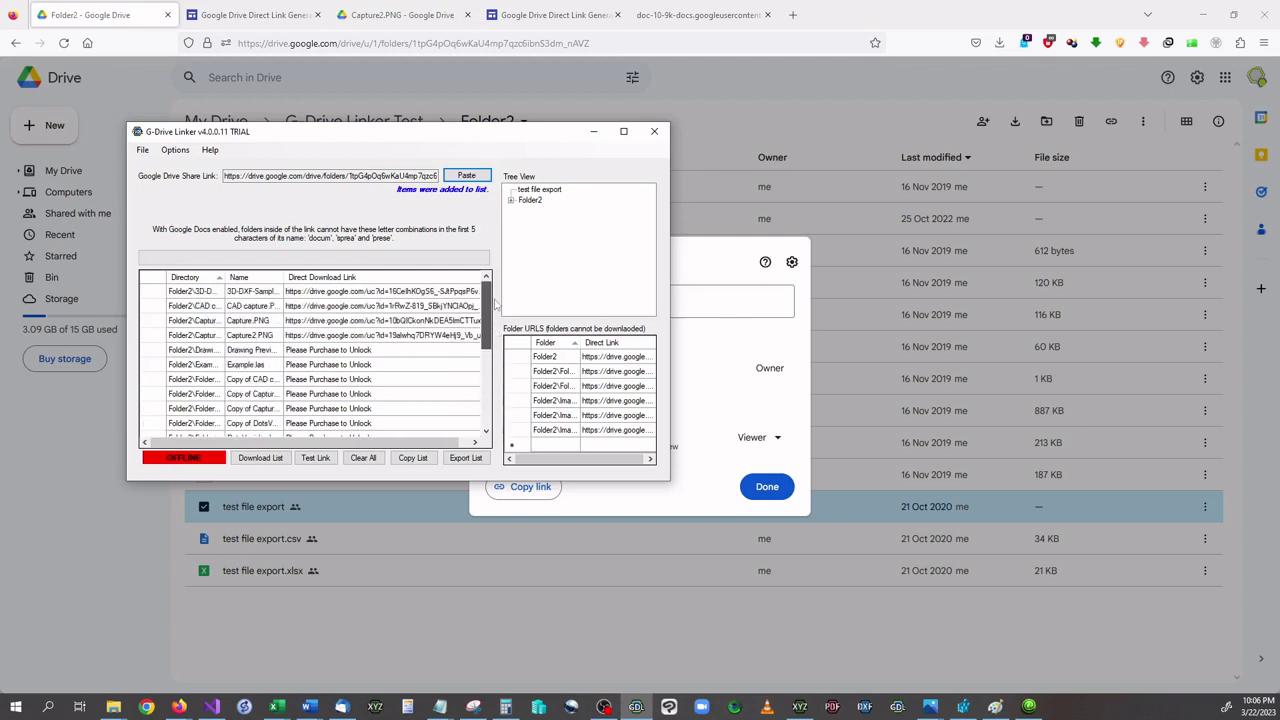
click(440, 319)
- Expand Folder2, Folder3, Images, High Res and Low Res in the Tree View
click(511, 200)
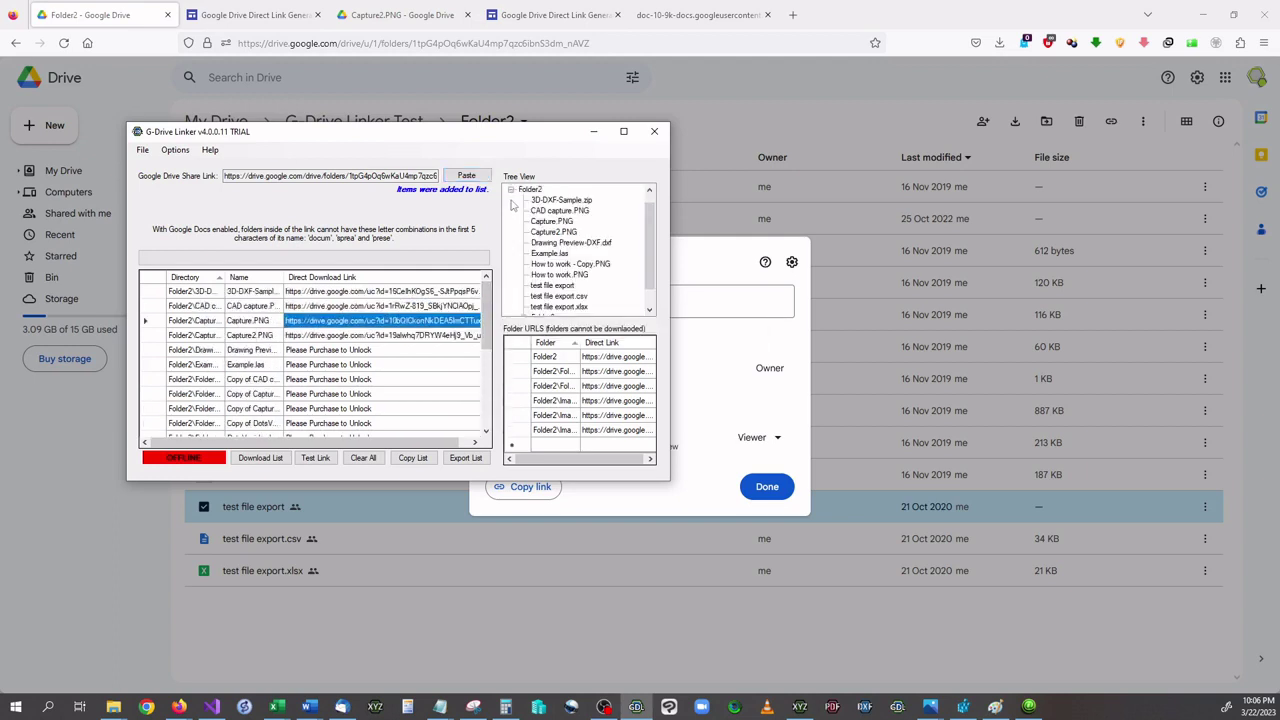
scroll(646, 262, down, 1)
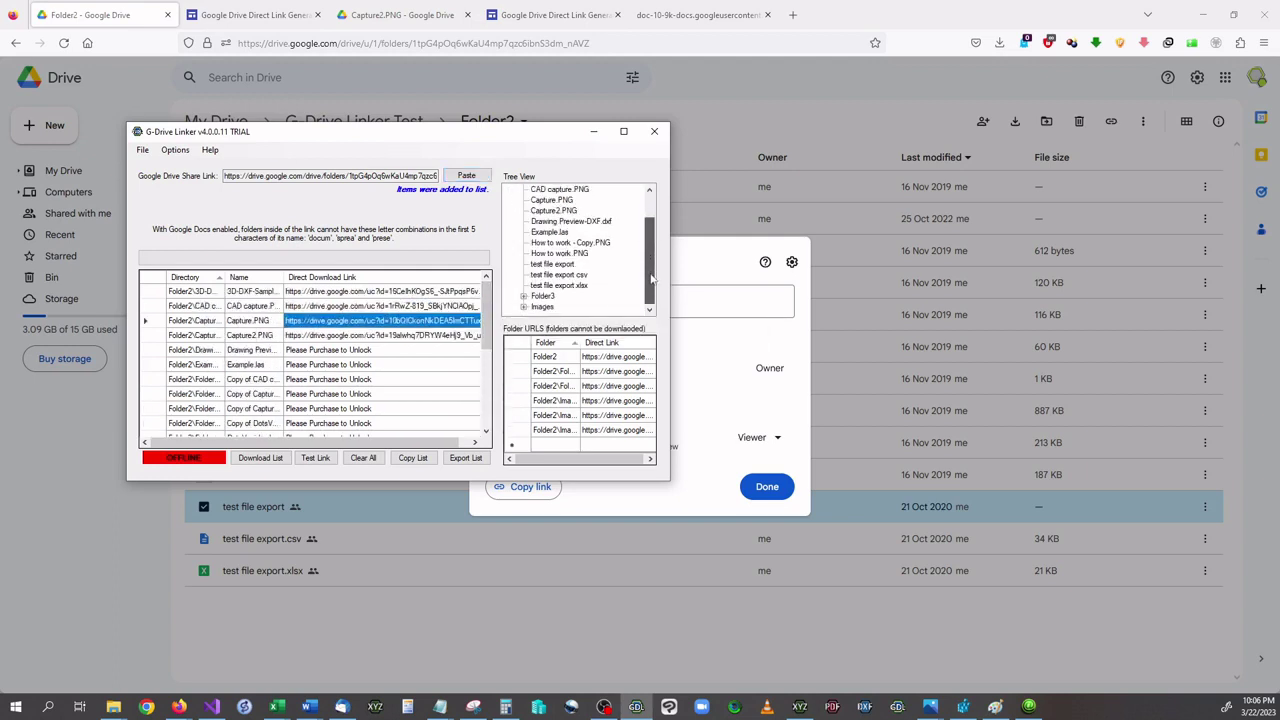
click(523, 296)
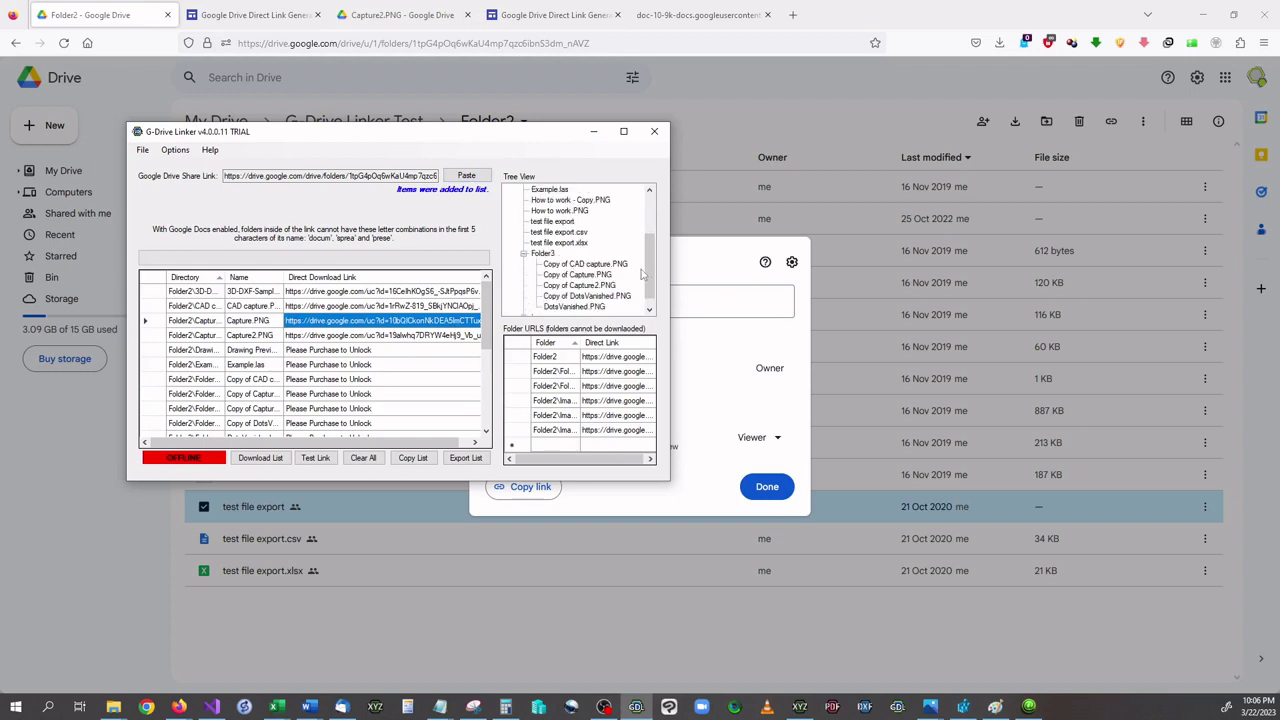
drag(644, 272, 648, 298)
click(523, 307)
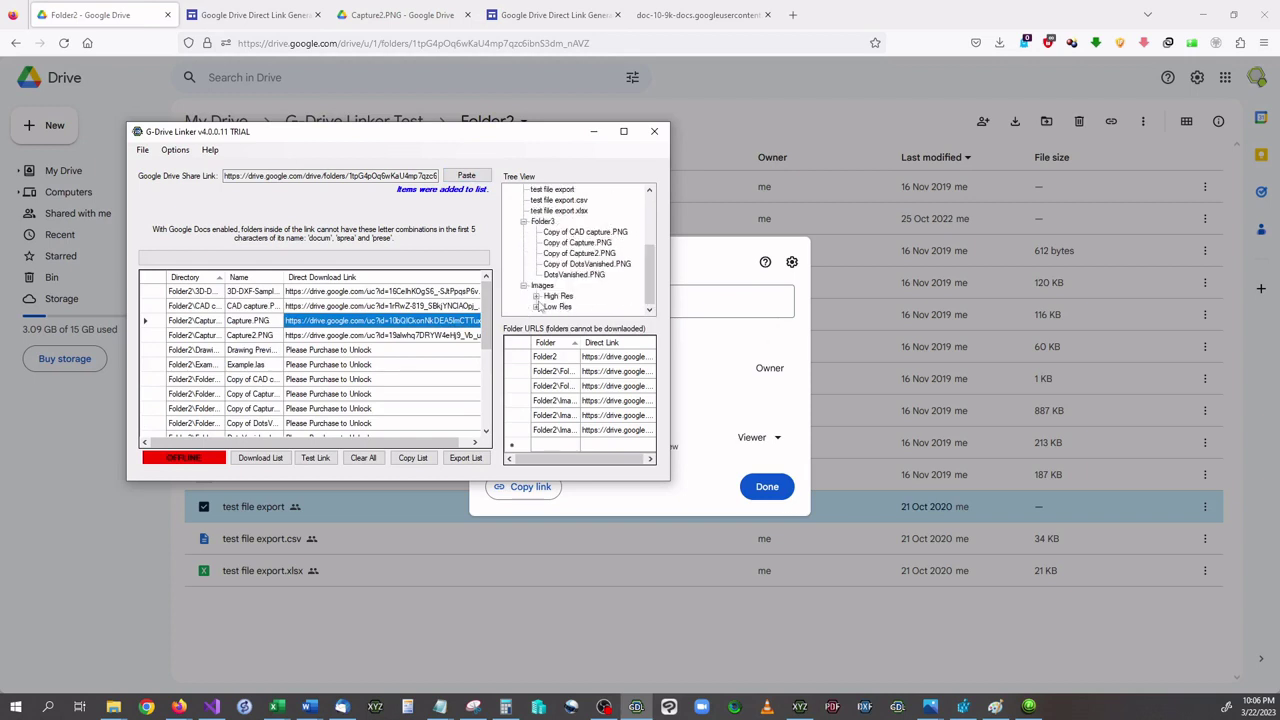
click(536, 296)
scroll(648, 296, down, 1)
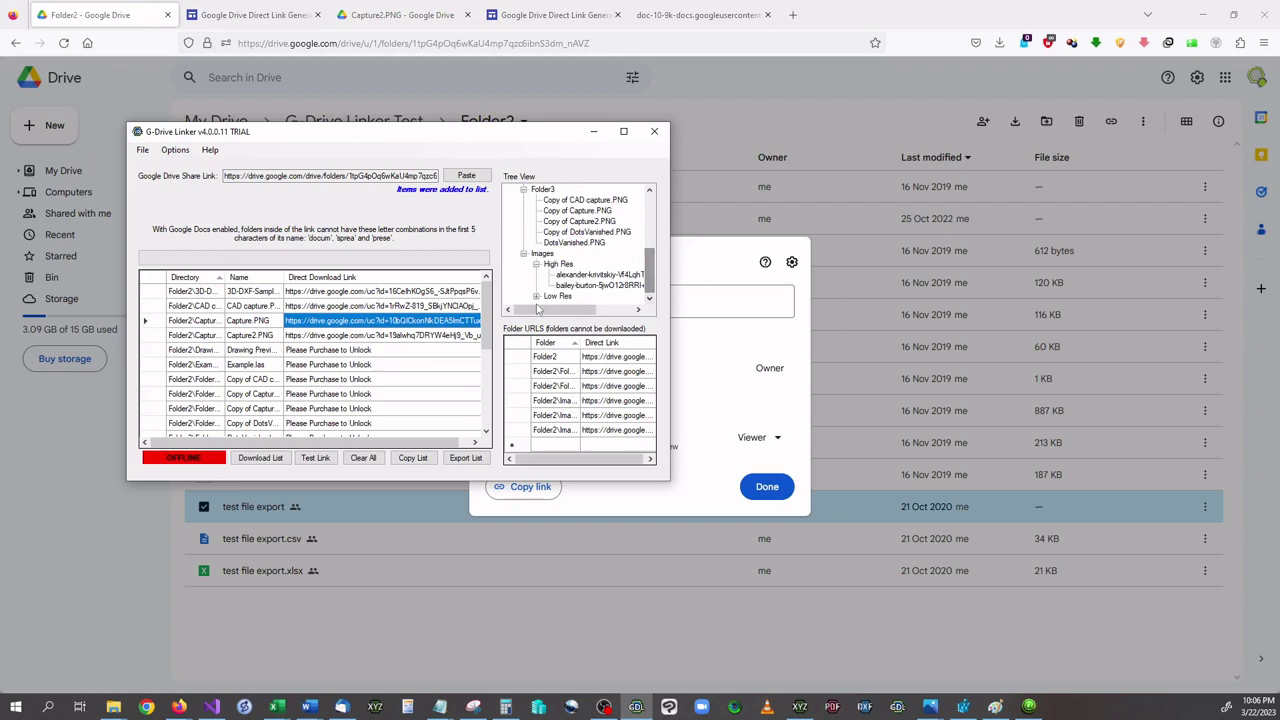
click(536, 297)
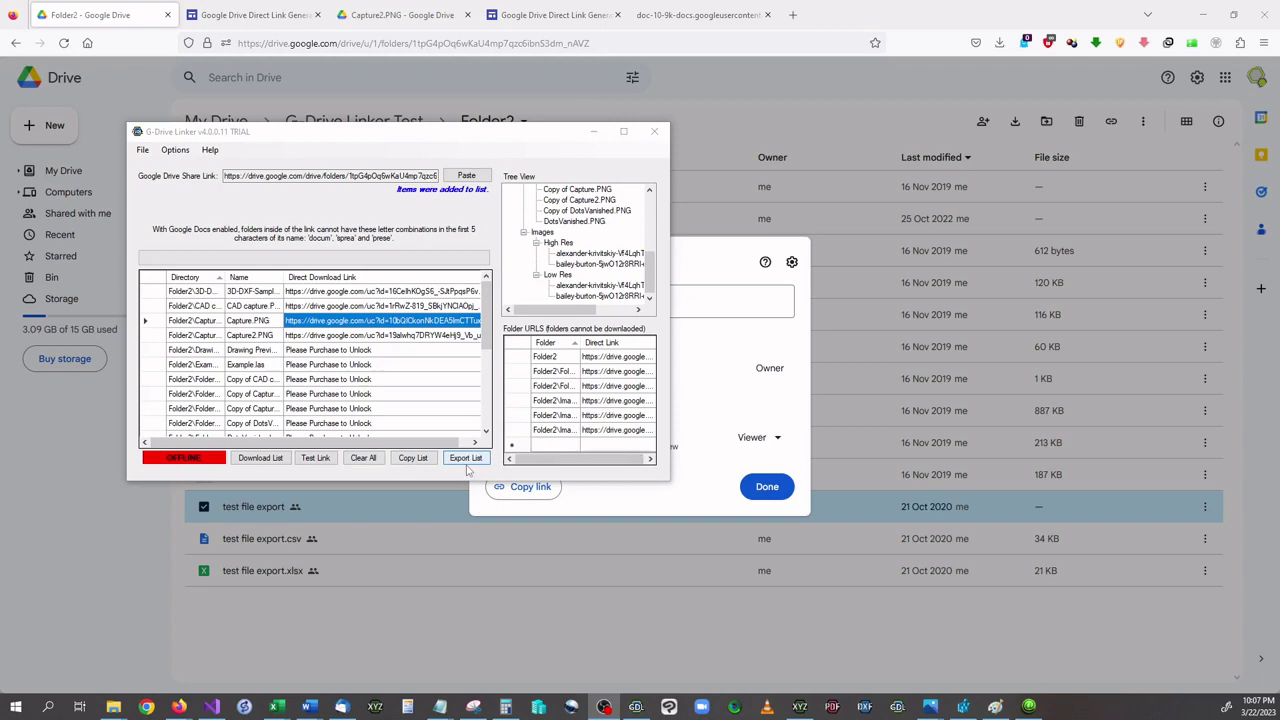
- Export the complete link list to a named CSV file and open it
click(467, 464)
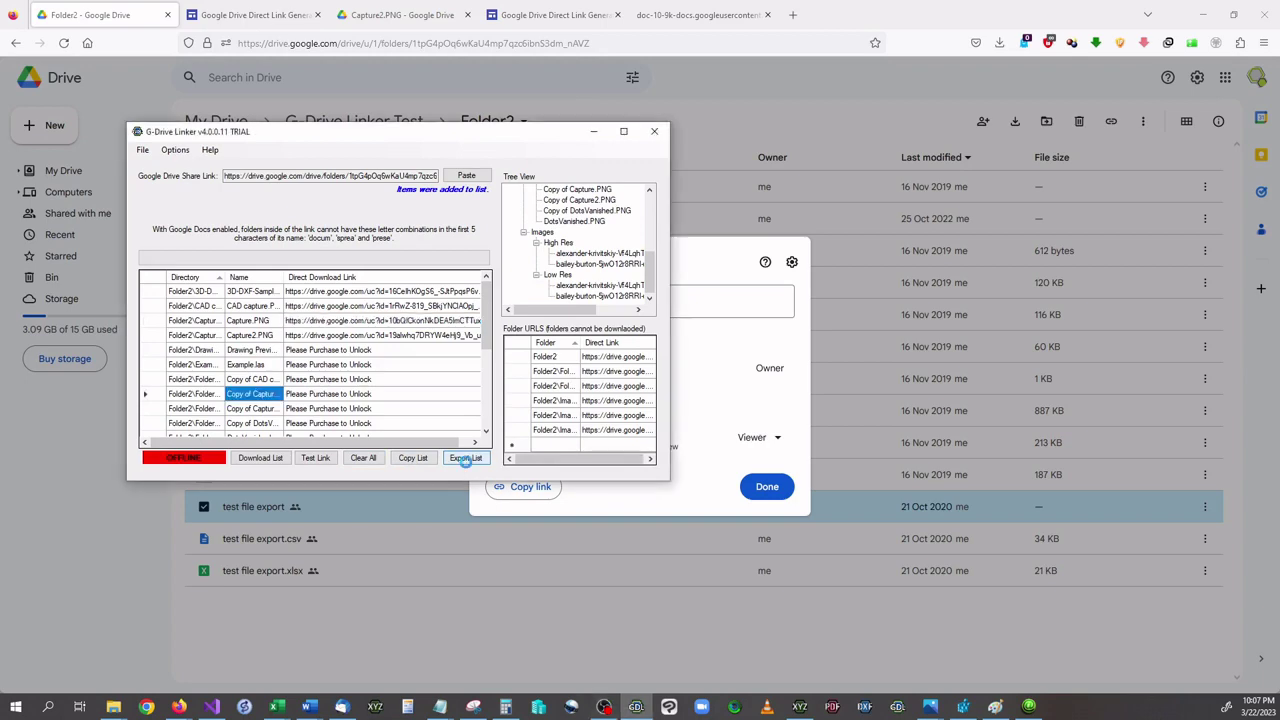
click(465, 458)
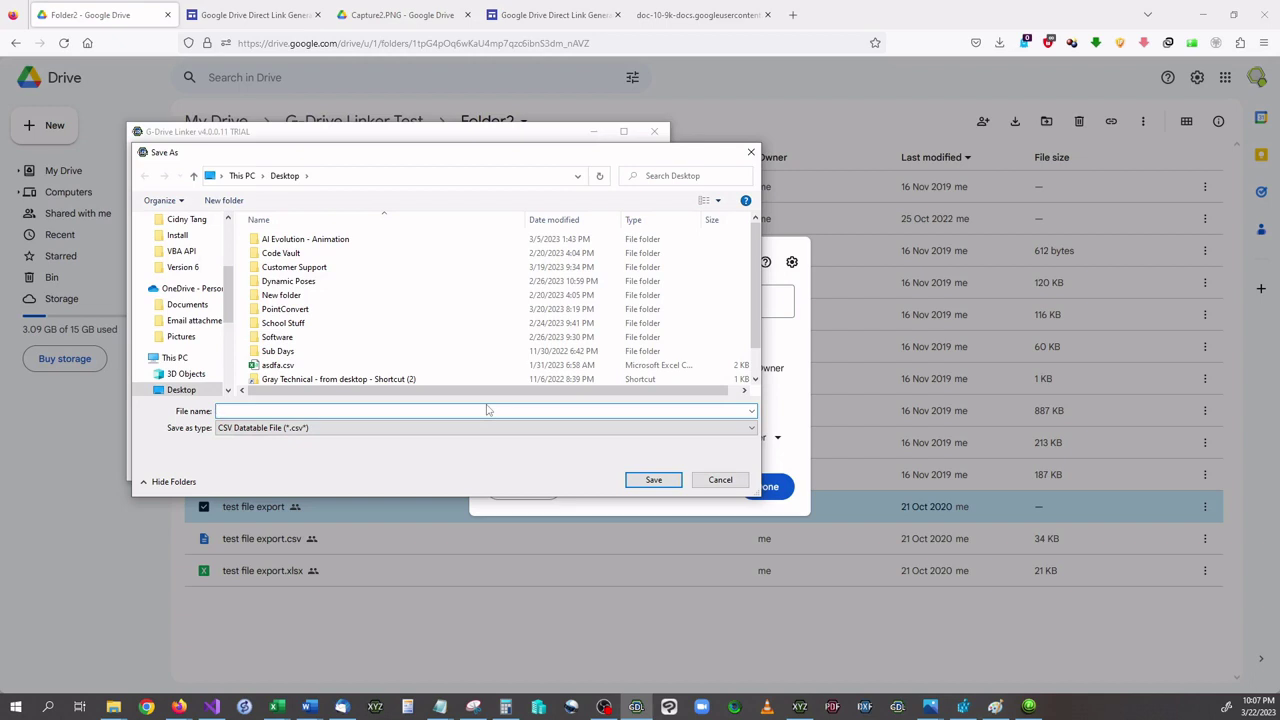
text(some)
text(ng somethi)
key(Return)
click(636, 396)
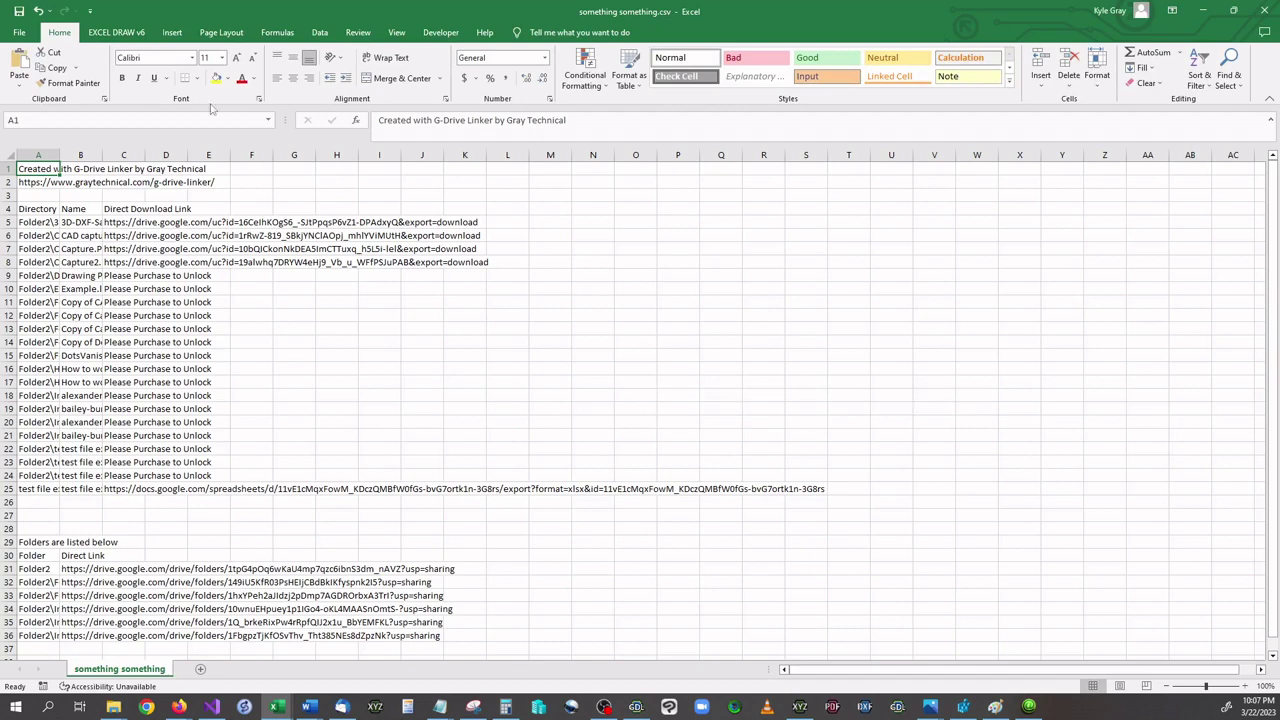
- Widen the Directory and Name columns to show full paths and file names
drag(58, 155, 287, 155)
click(110, 222)
drag(110, 222, 110, 462)
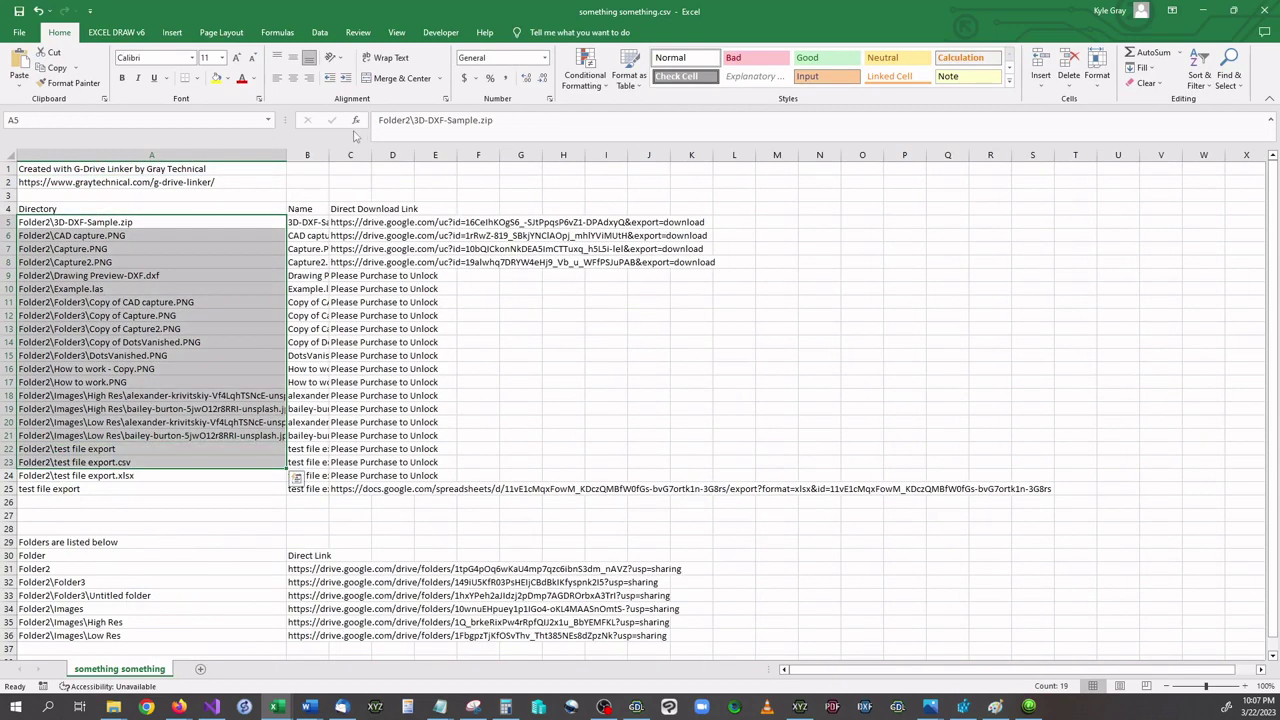
drag(330, 155, 532, 155)
drag(400, 235, 400, 475)
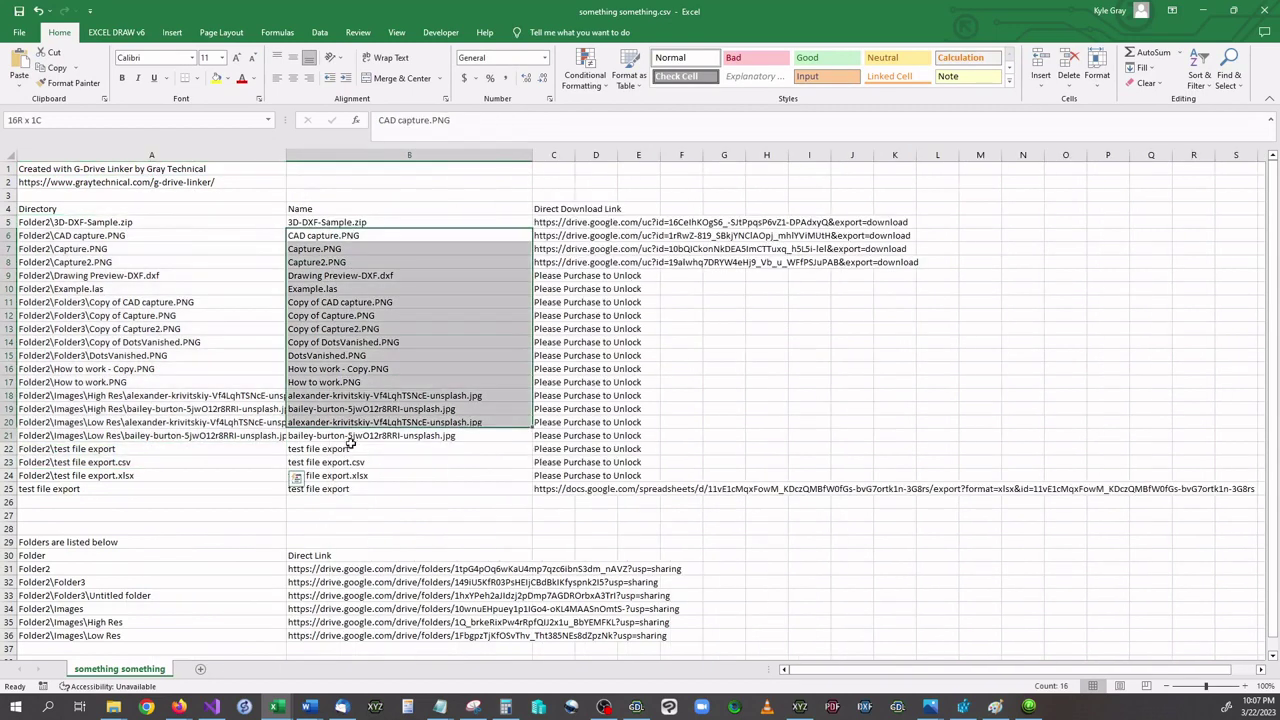
- Copy the CAD capture.PNG download link from cell C6
click(565, 222)
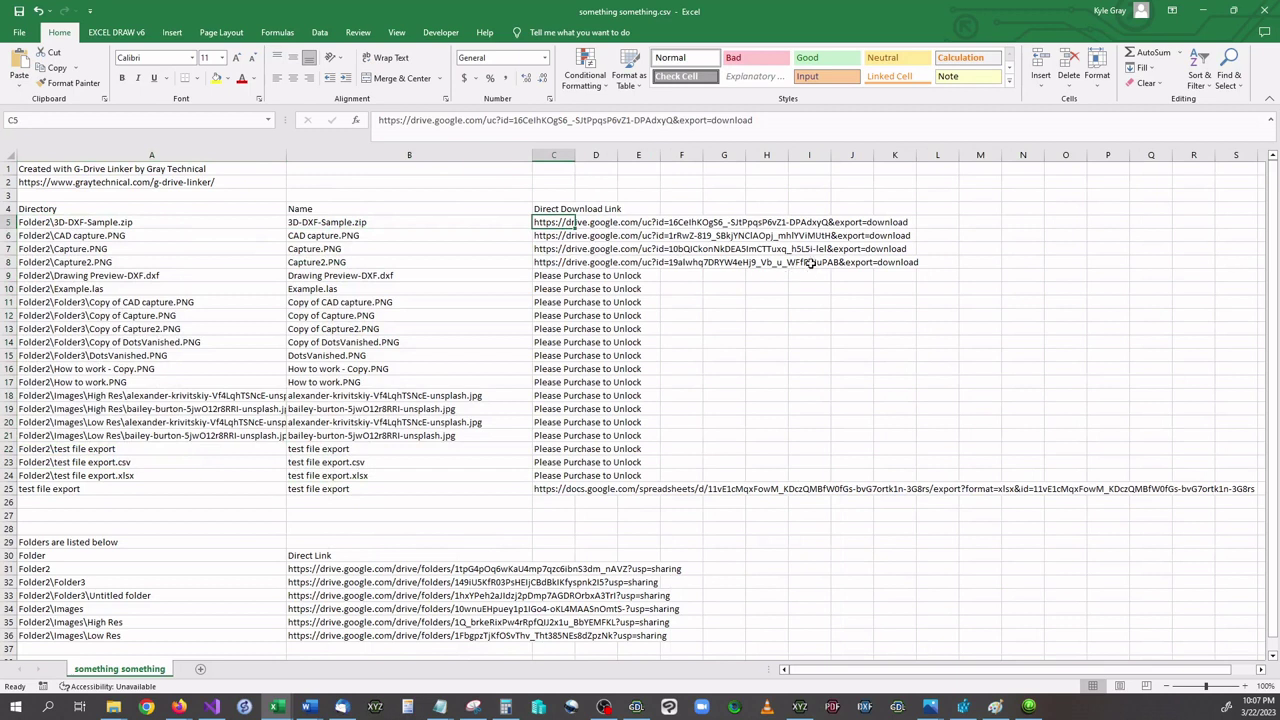
click(552, 240)
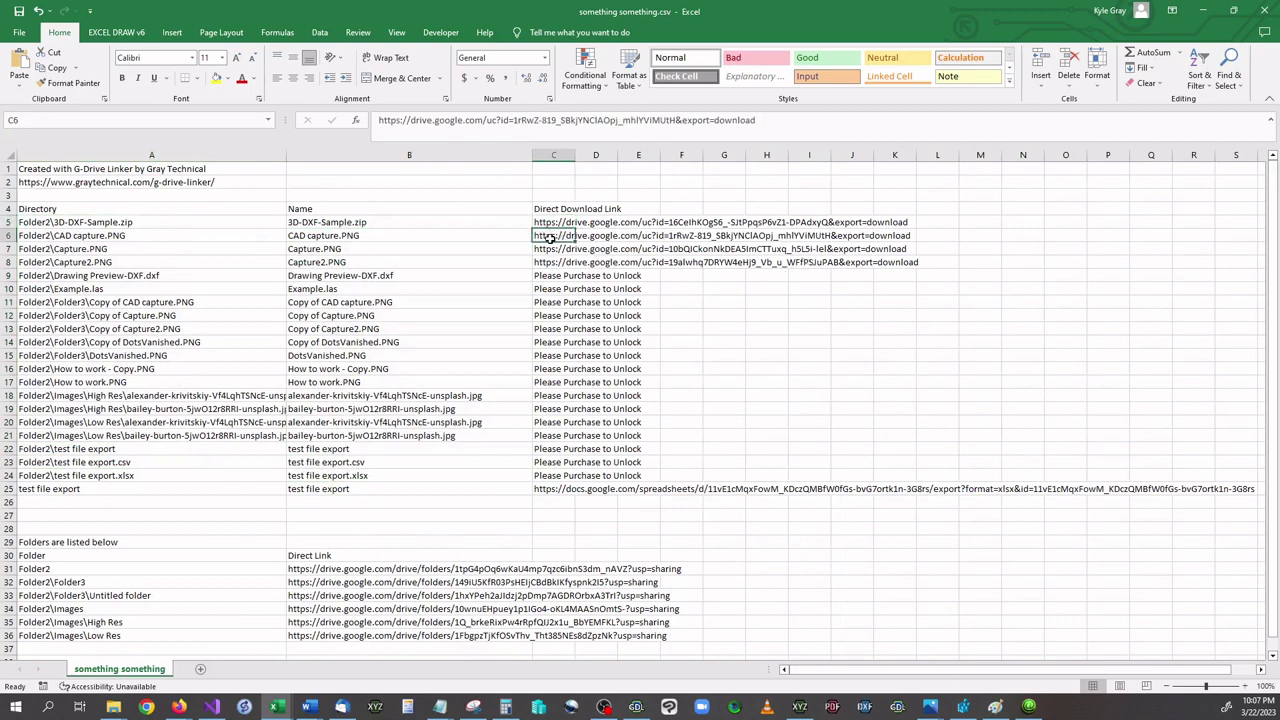
right_click(550, 238)
click(551, 236)
key(ctrl+c)
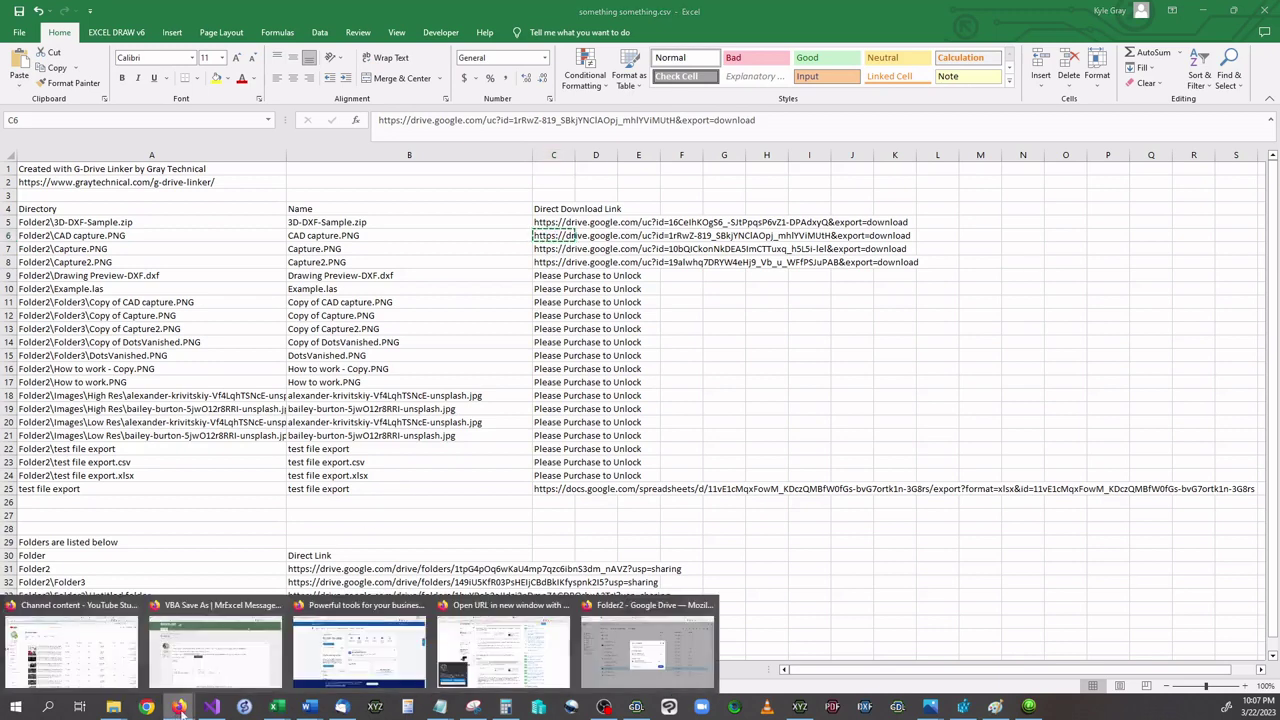
- Load the copied CAD capture.PNG link in a Firefox tab and dismiss its download prompt
click(658, 640)
click(690, 18)
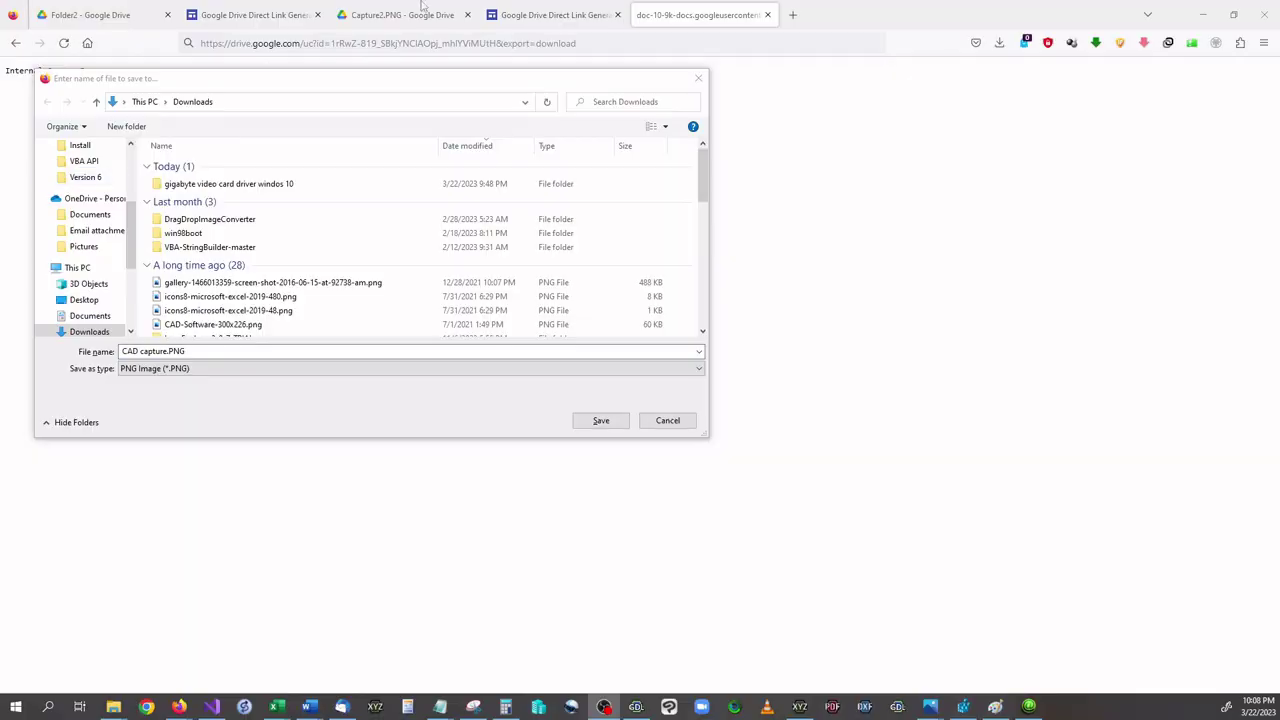
click(698, 78)
click(560, 20)
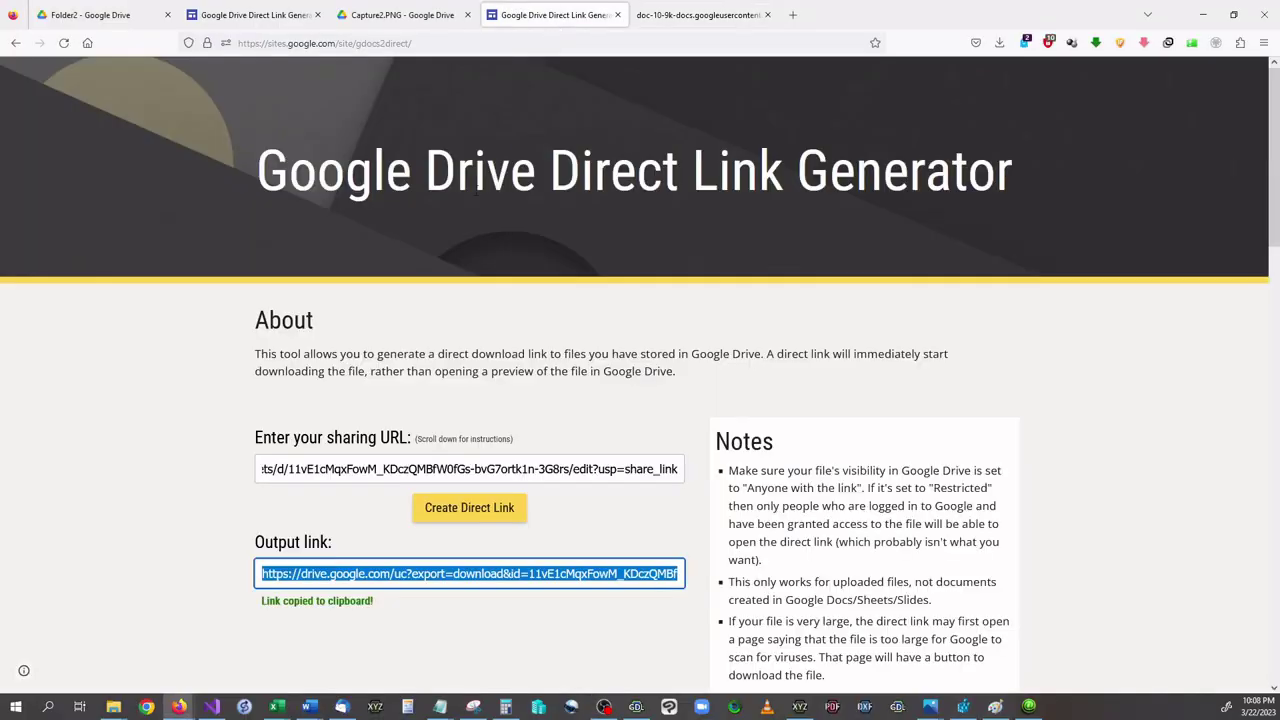
click(338, 475)
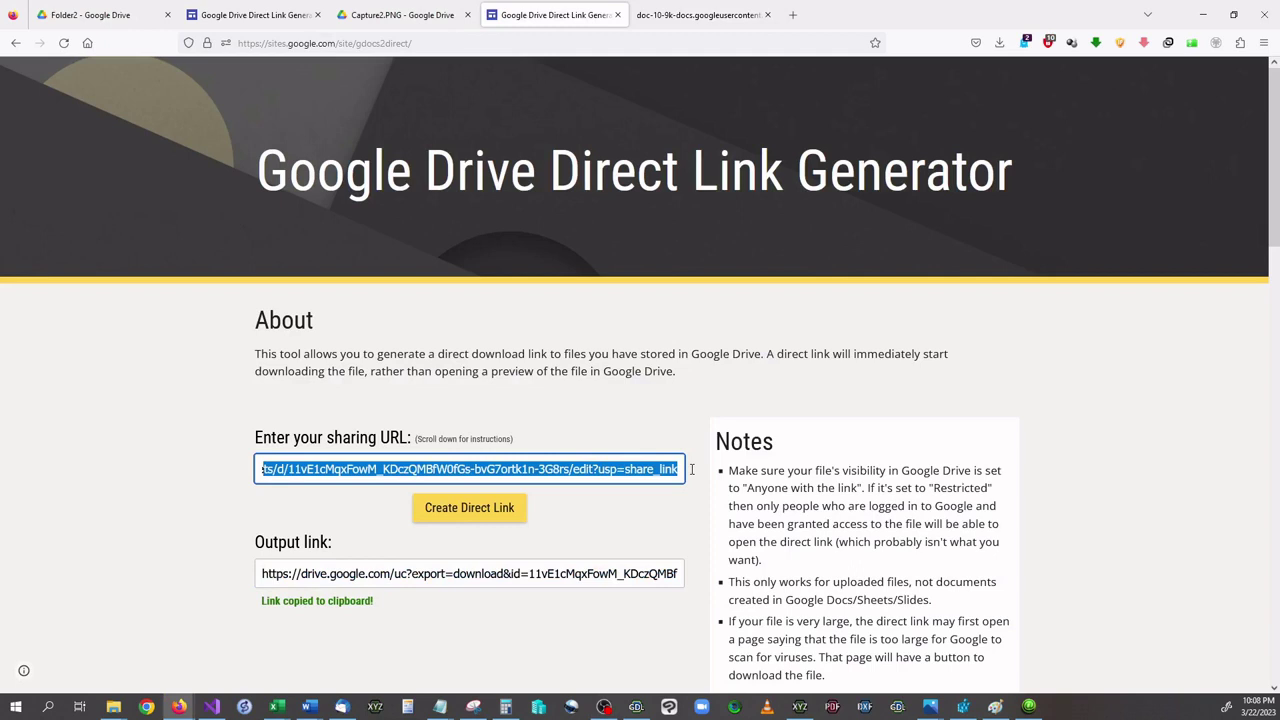
click(659, 430)
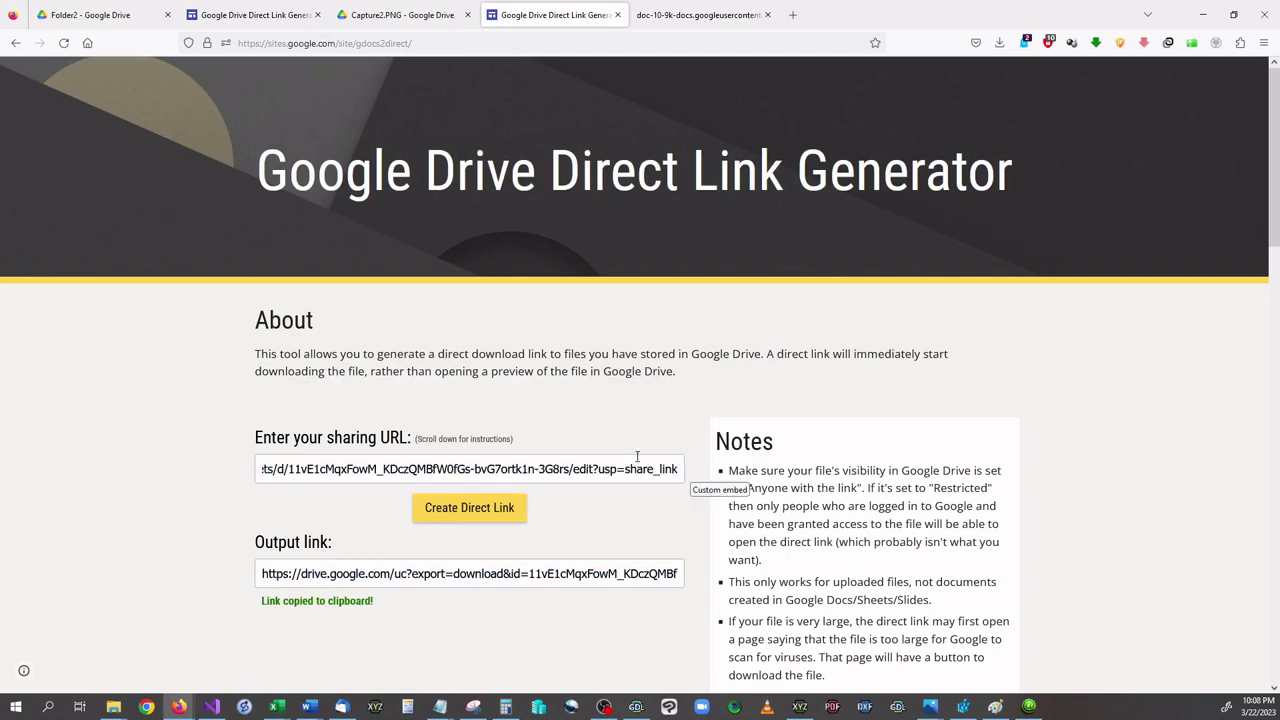